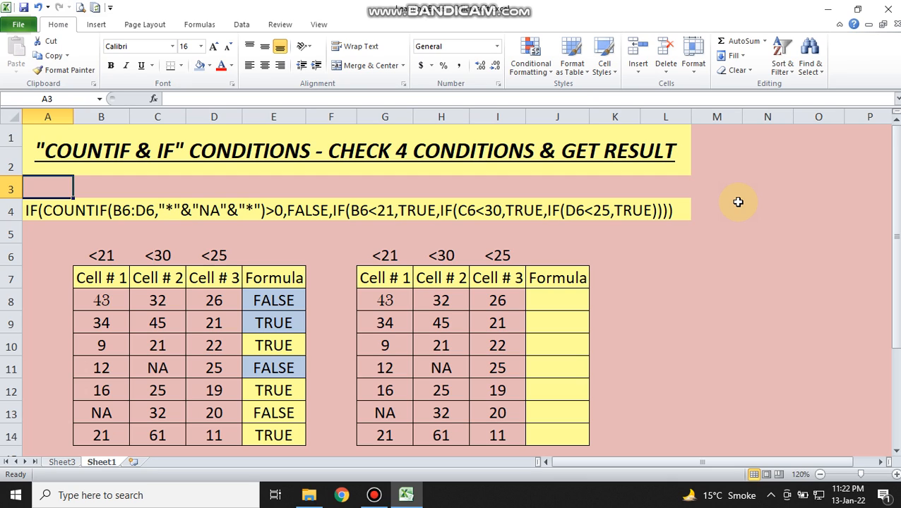
- Examine the sample formula in A4 and row 8 of the first table, from Cell # 1 to its formula in E8
key(Down)
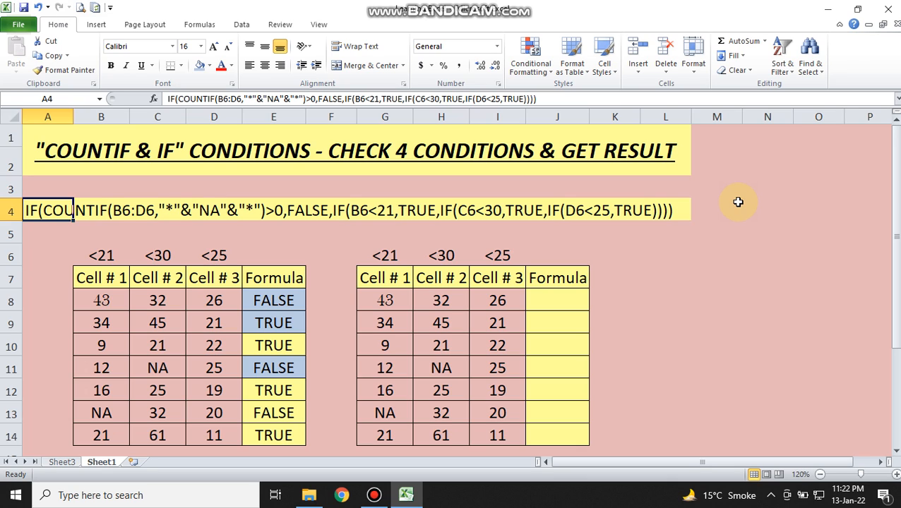
key(Down)
key(Down)
key(Down)
key(Right)
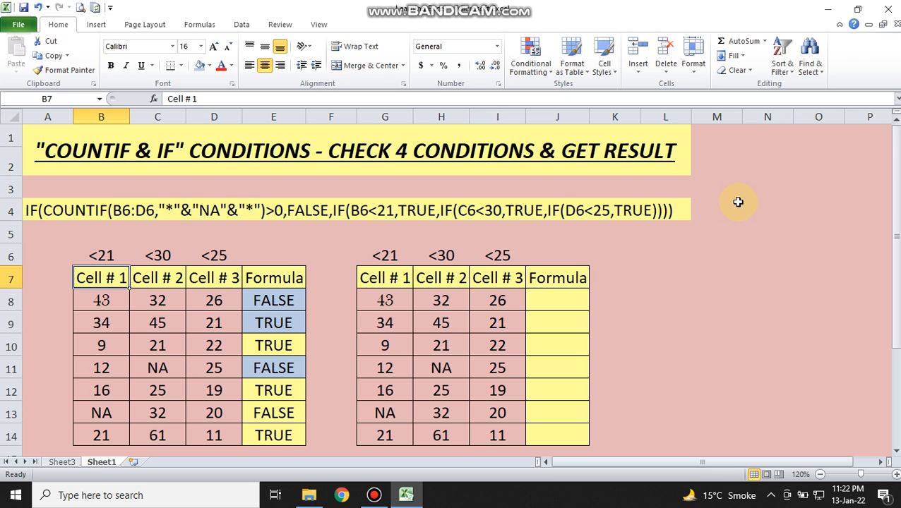
key(Down)
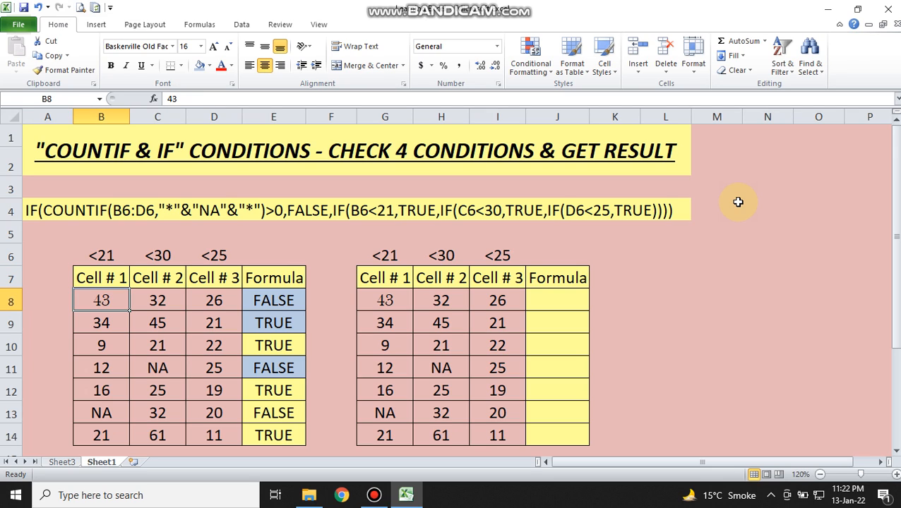
key(Right)
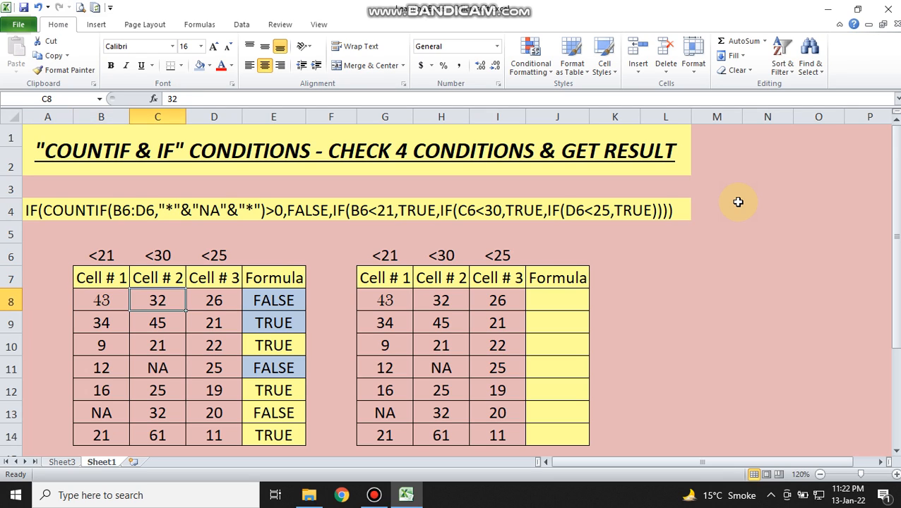
key(Right)
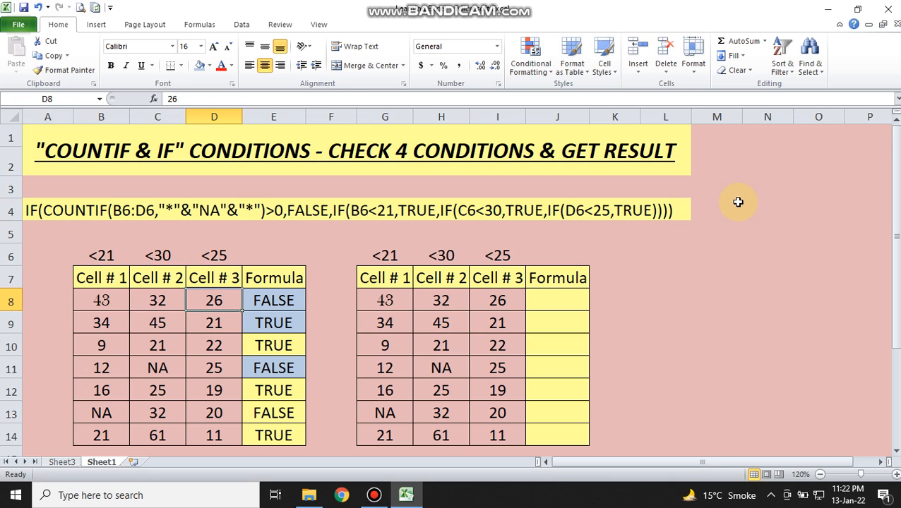
key(Right)
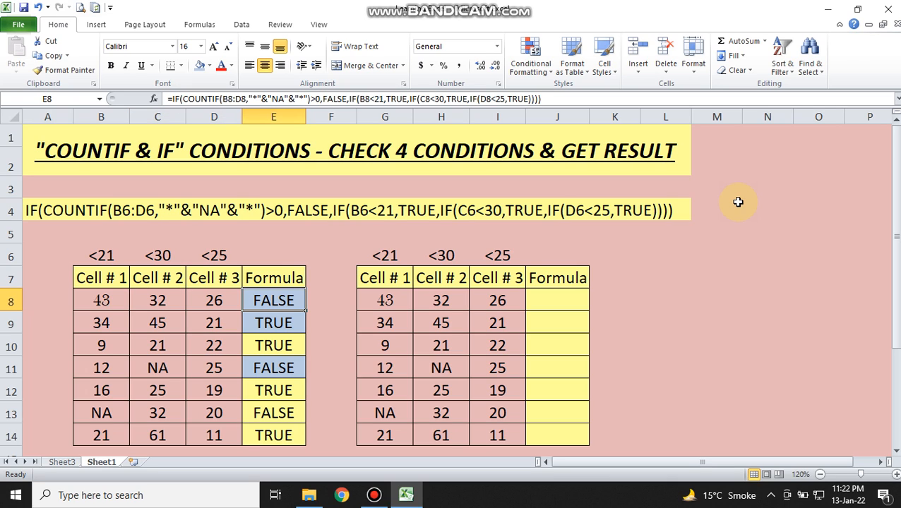
- Review the first table's headings in row 7 and its Cell # 1 values down to row 11, ending at C11
key(Up)
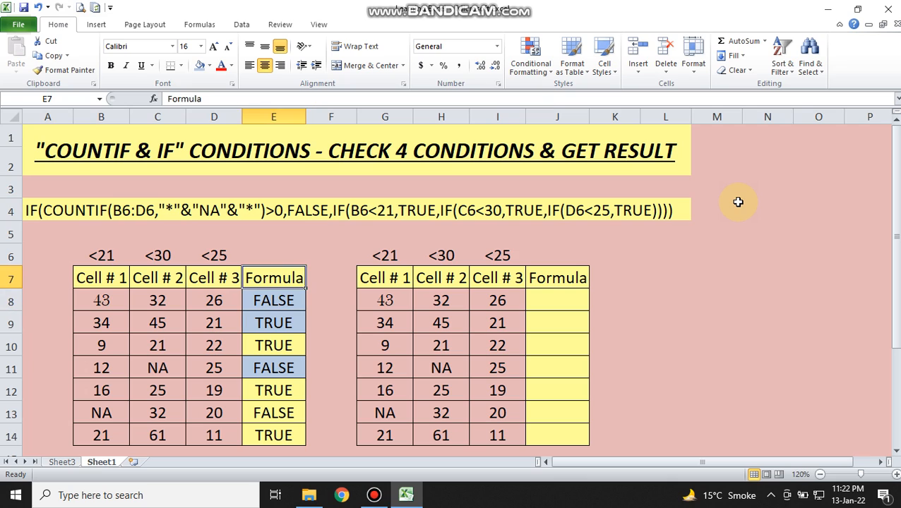
key(Left)
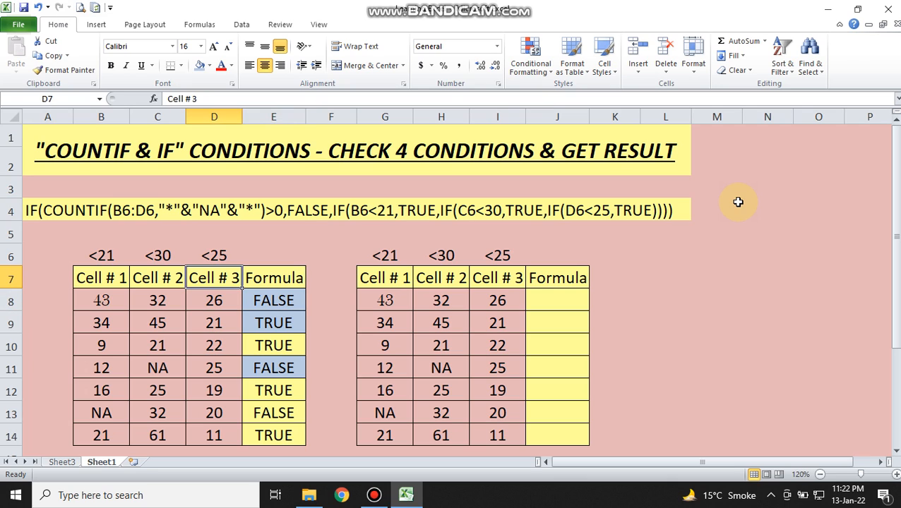
key(Left)
key(Left)
key(Down)
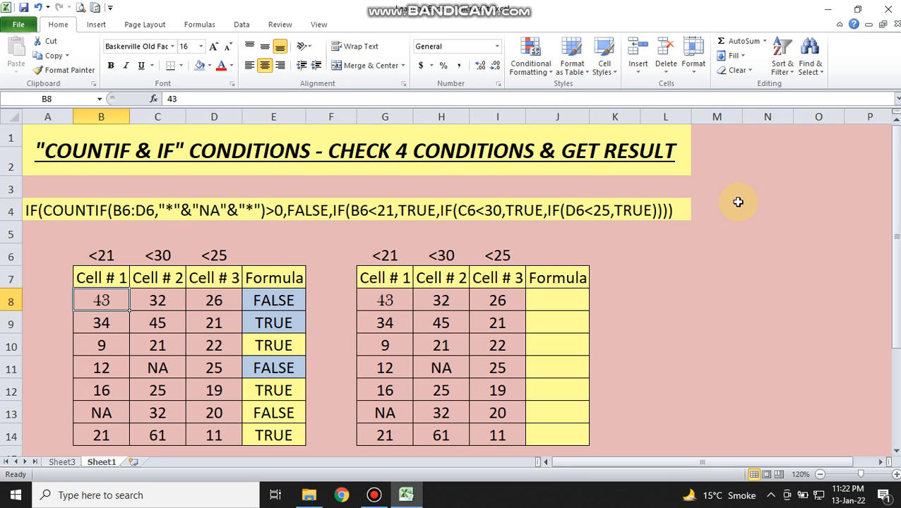
key(Down)
key(Down)
key(Down)
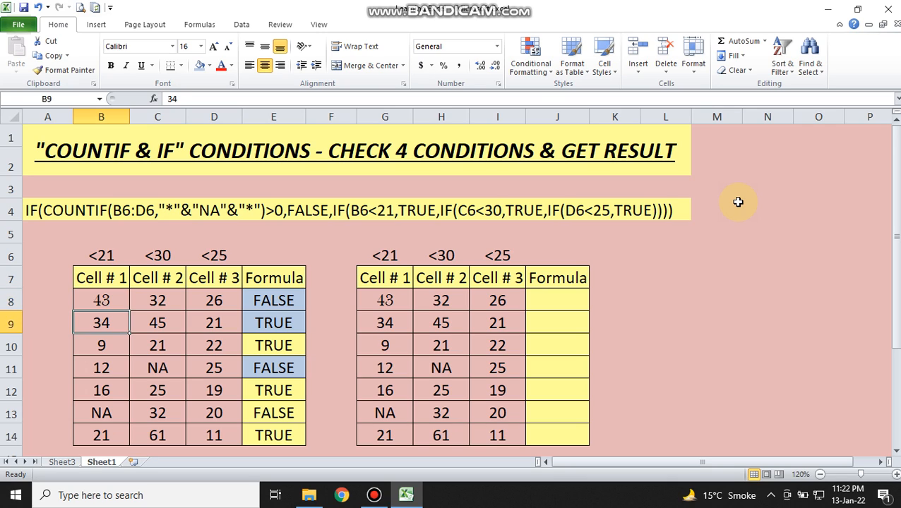
key(Right)
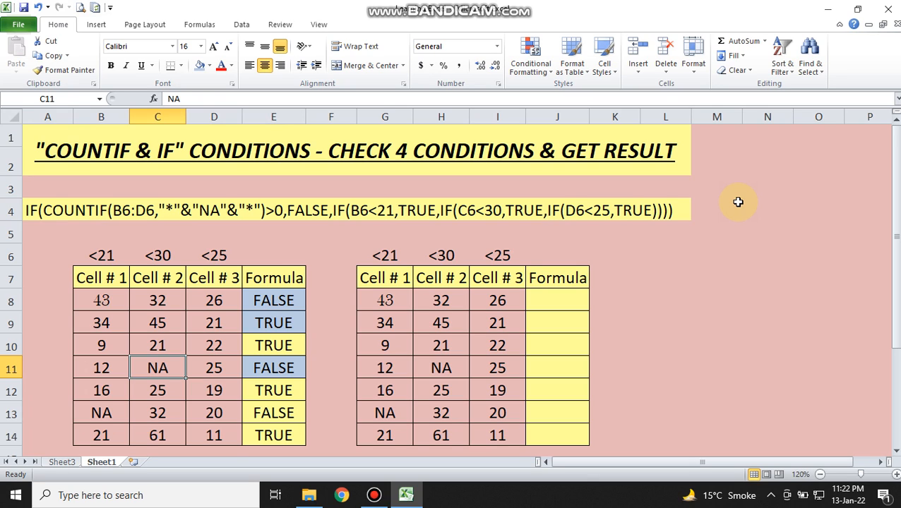
- Compare the three values in B8:D8 with the limits <21, <30 and <25 above their columns
key(Up)
key(Up)
key(Up)
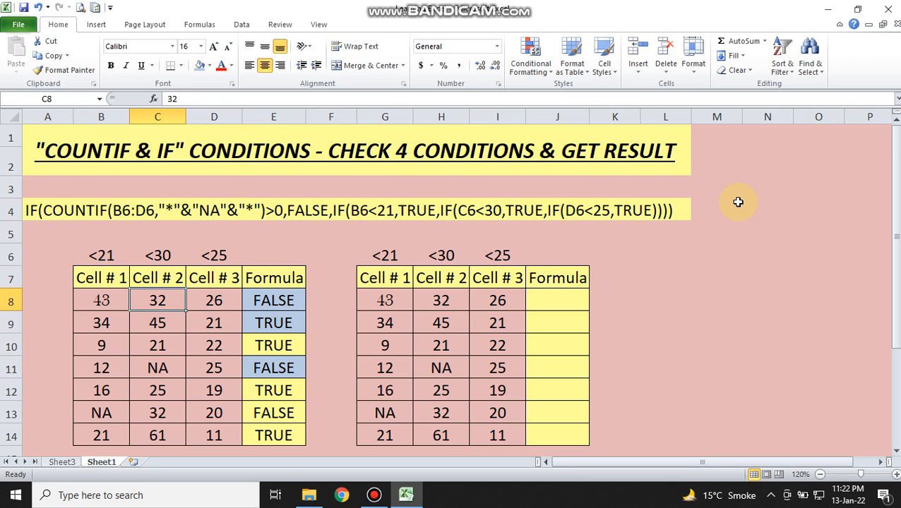
key(Left)
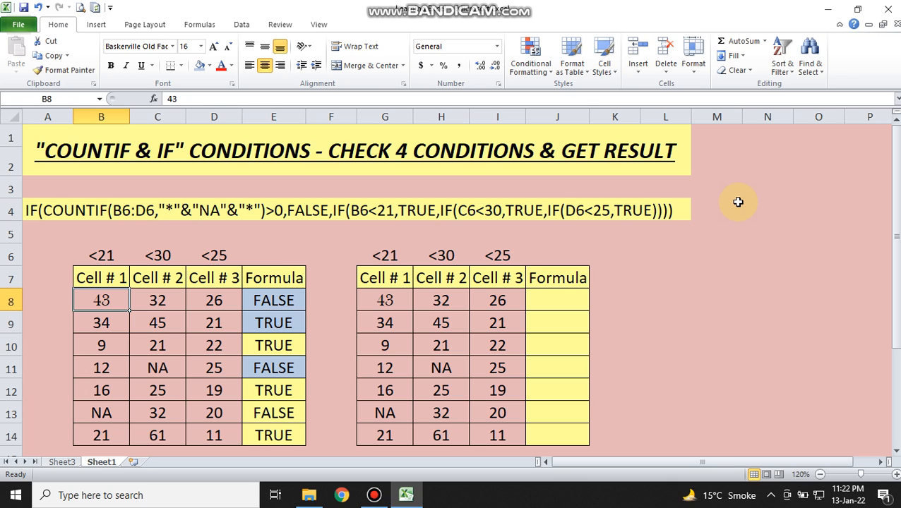
key(Right)
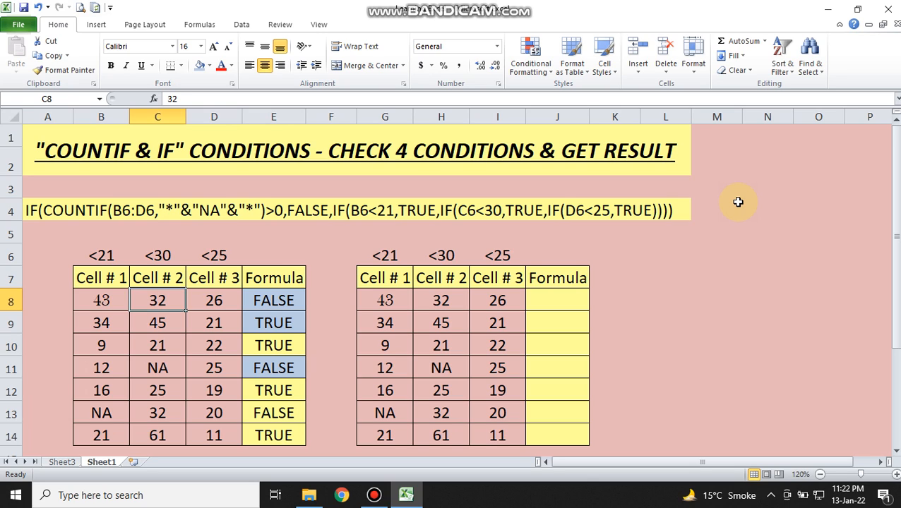
key(Right)
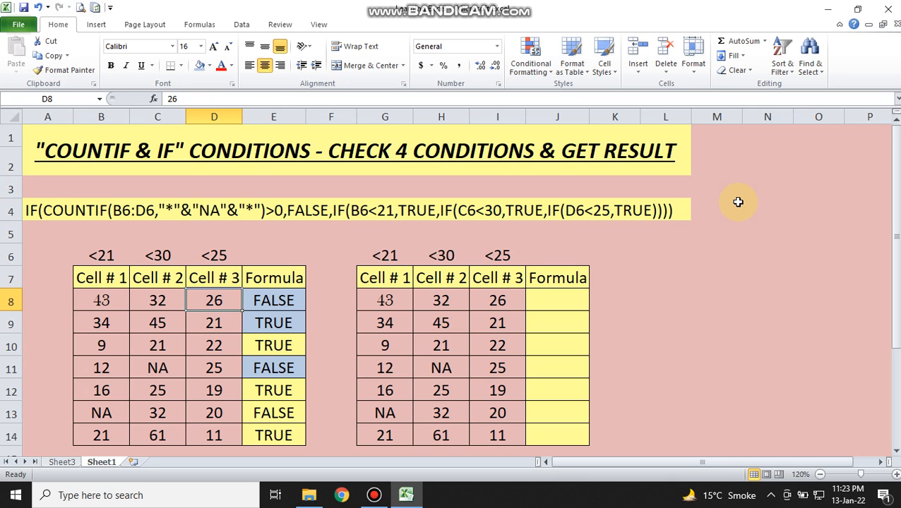
key(Left)
key(Left)
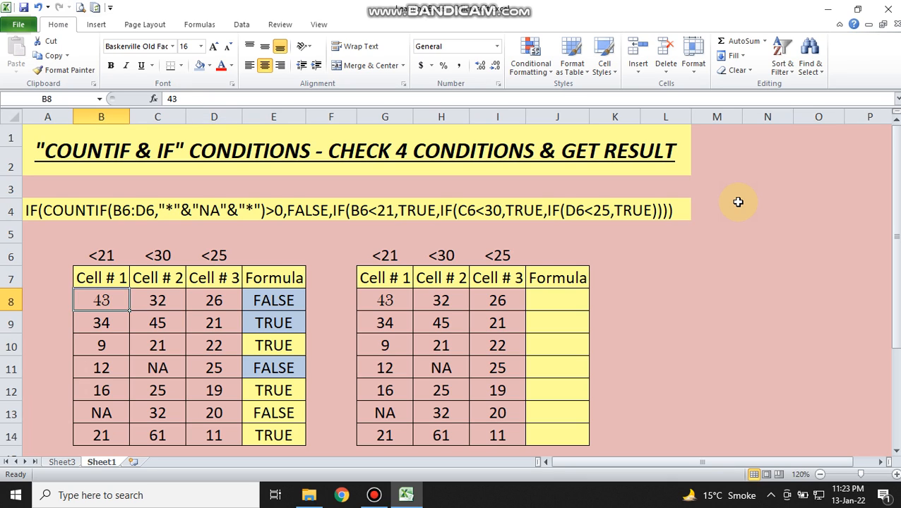
- Check row 11 of the first table for an NA entry and inspect the formula in E11
key(Down)
key(Down)
key(Down)
key(Right)
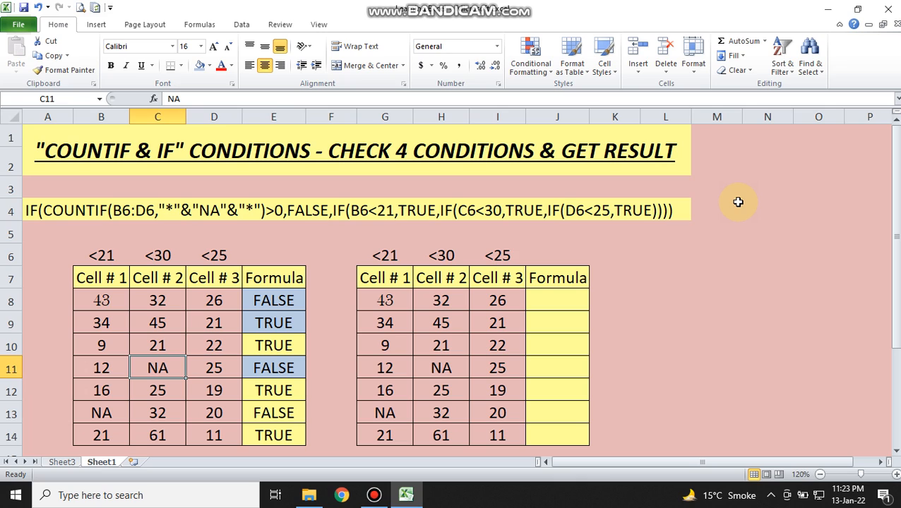
key(Right)
key(Right)
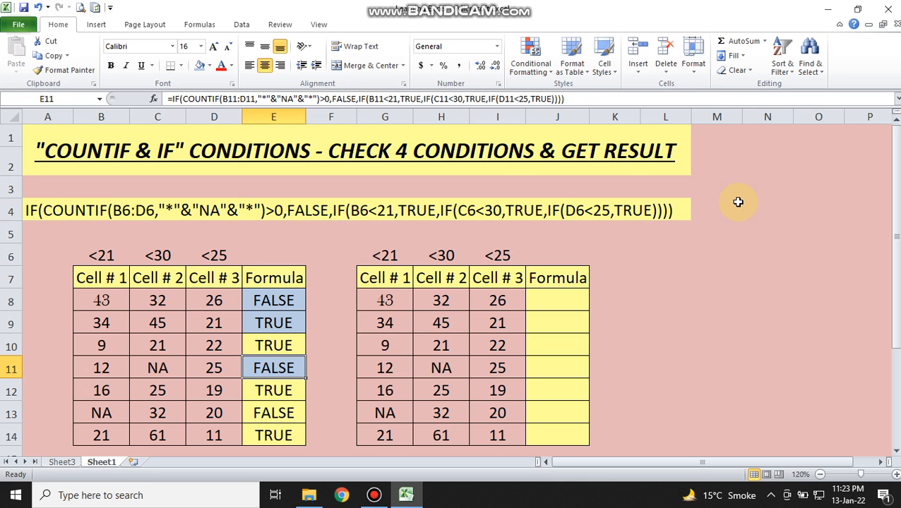
- Check each value in B8:D8 against its column's condition and inspect the resulting formula in E8
key(Up)
key(Up)
key(Up)
key(Left)
key(Left)
key(Left)
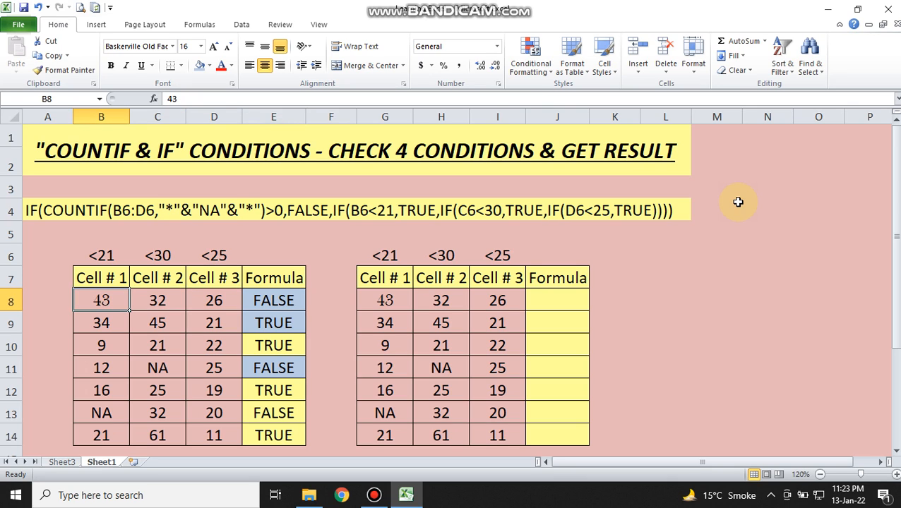
key(Right)
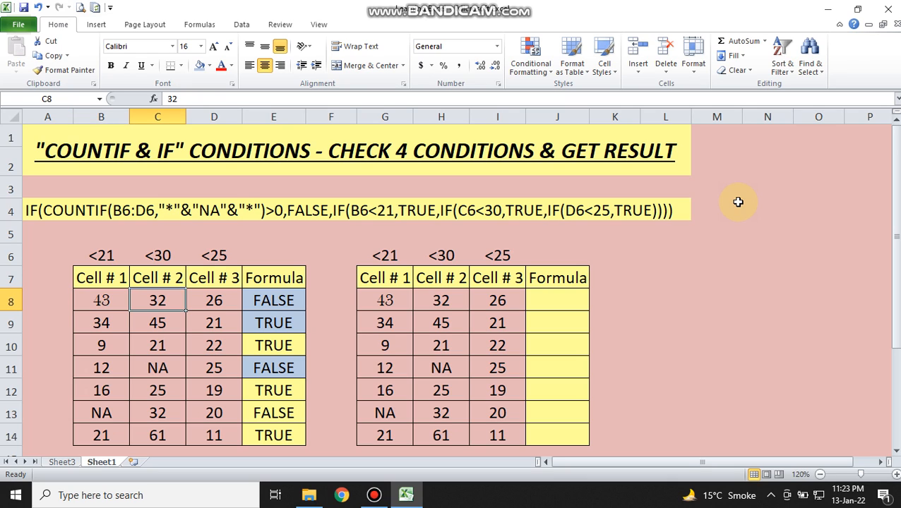
key(Right)
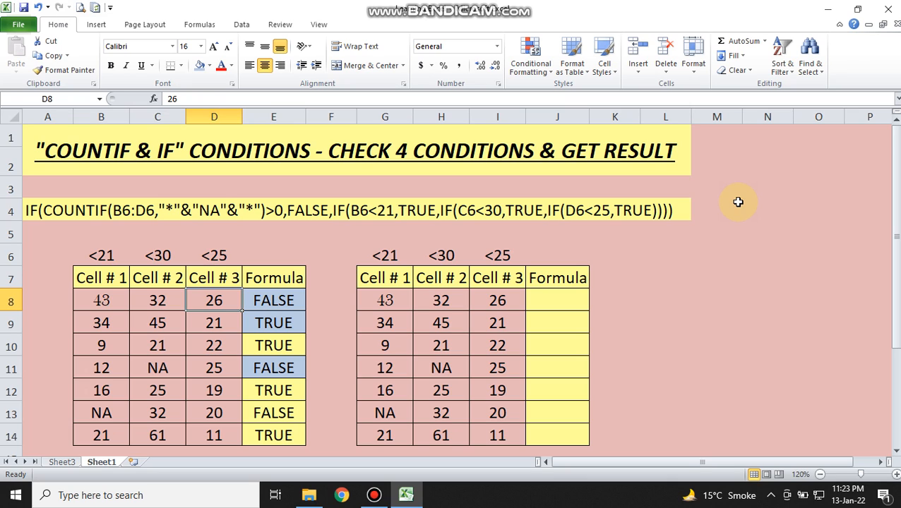
key(Right)
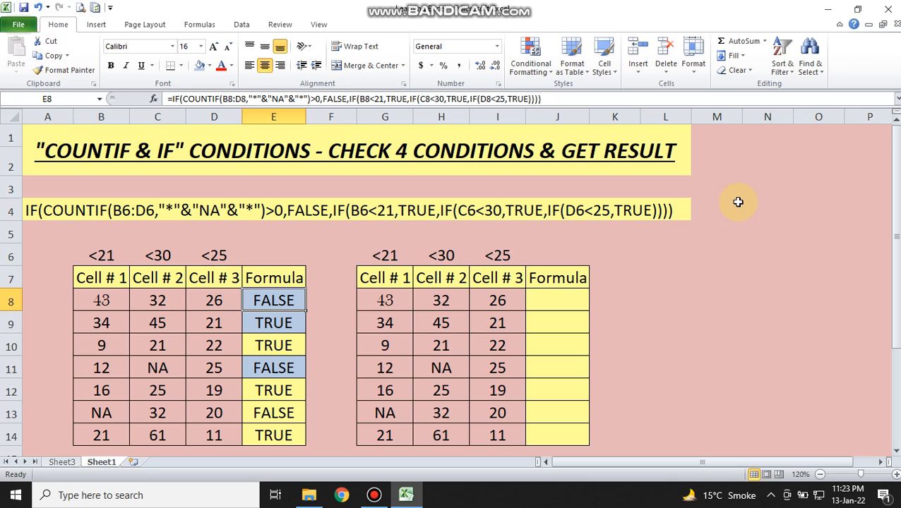
- Check the values in B9:D9 against the limits <21, <30 and <25, and inspect the formula in E9
key(Down)
key(Left)
key(Left)
key(Left)
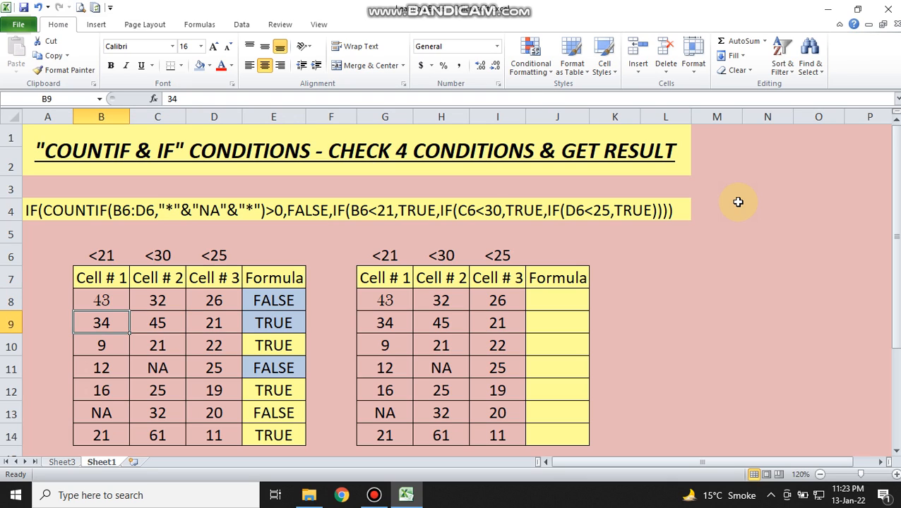
key(Right)
key(Right)
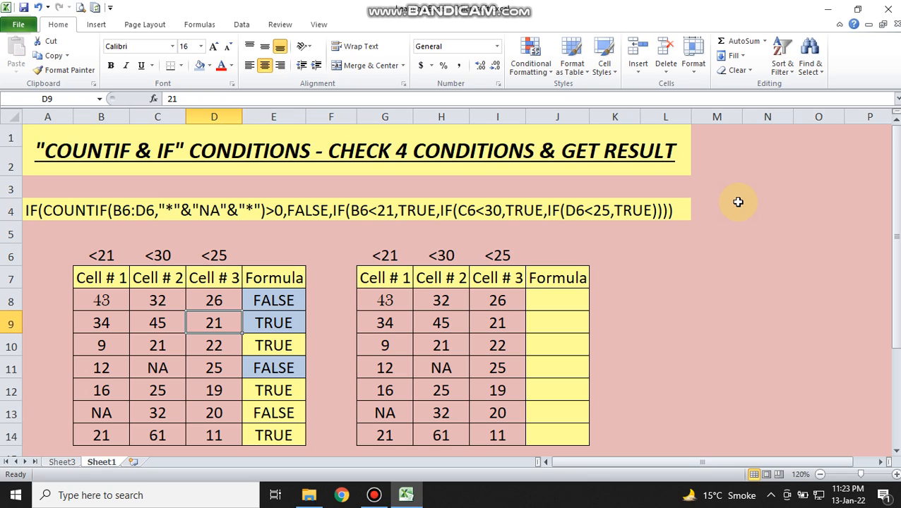
key(Left)
key(Left)
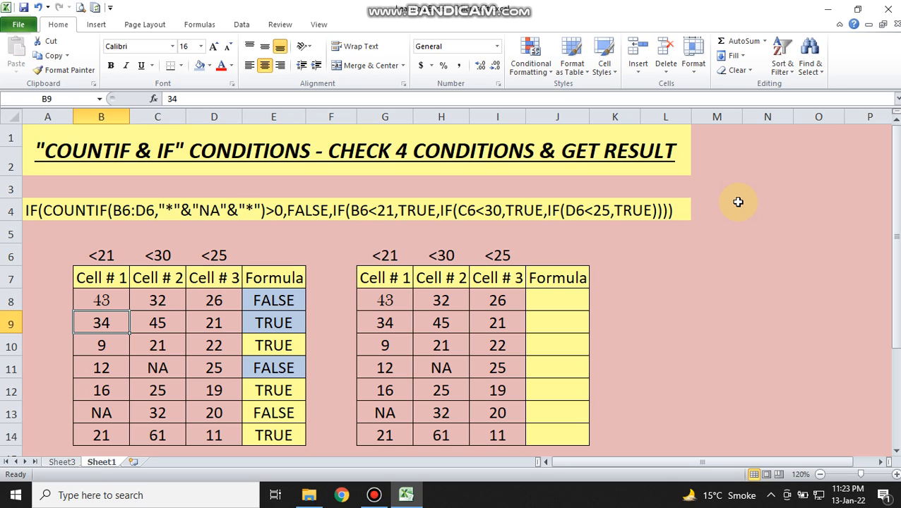
key(Right)
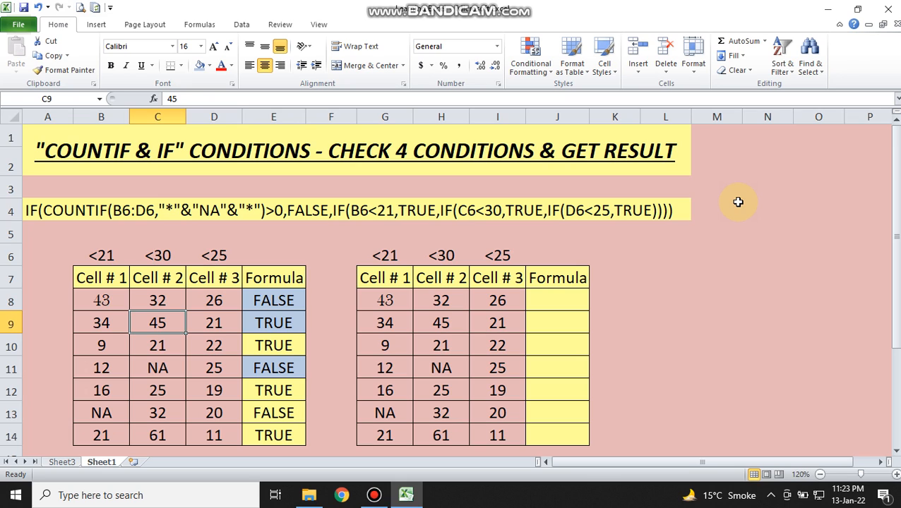
key(Right)
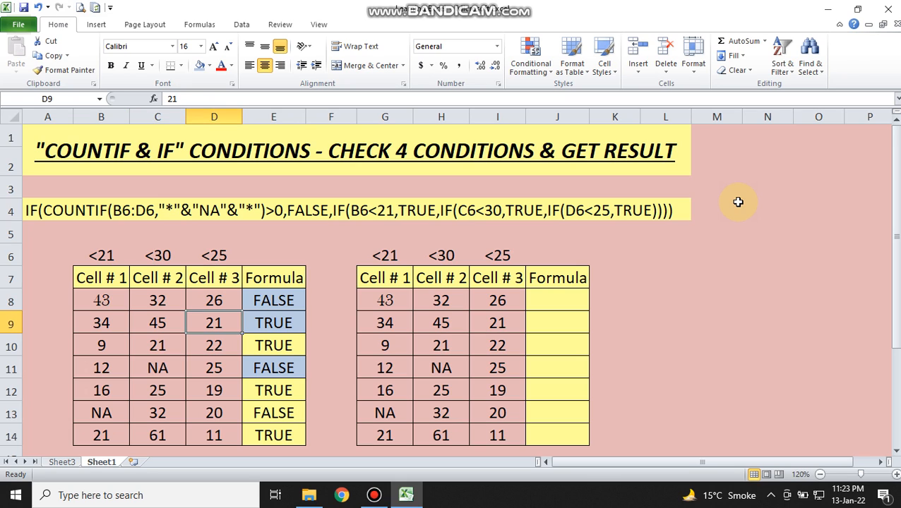
key(Right)
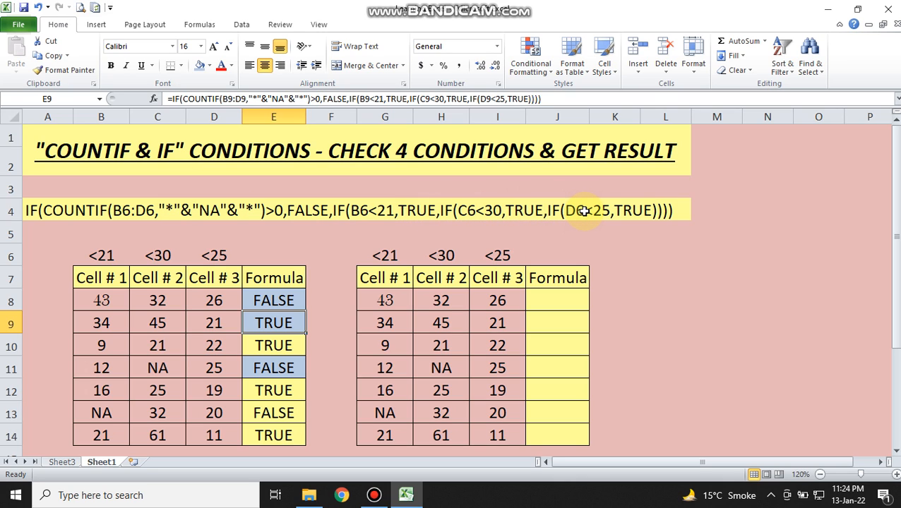
- Start a formula in J8 with an IF whose logical test is a COUNTIF over the range G8:I8
click(557, 293)
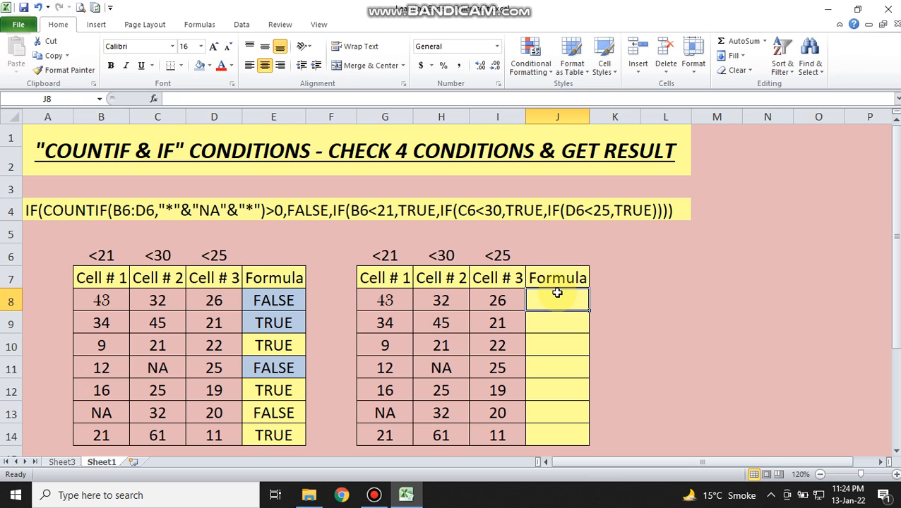
text(=i)
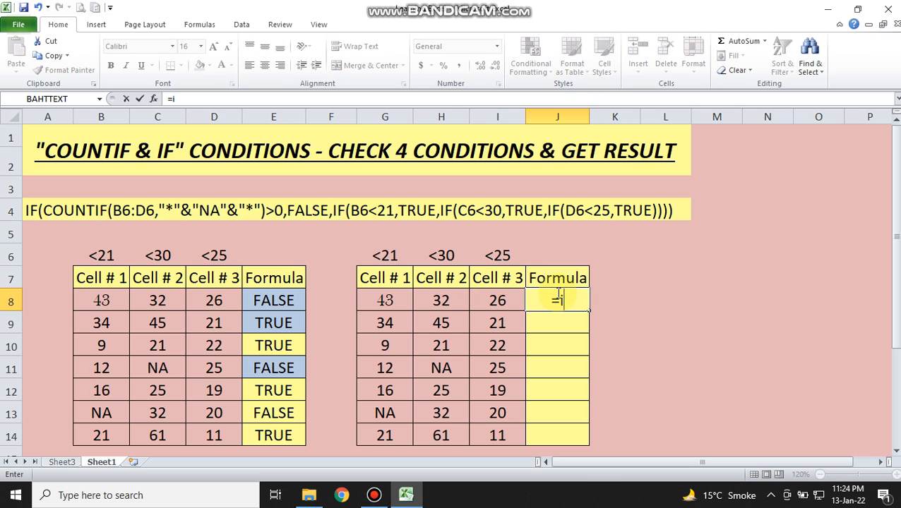
text(f(c)
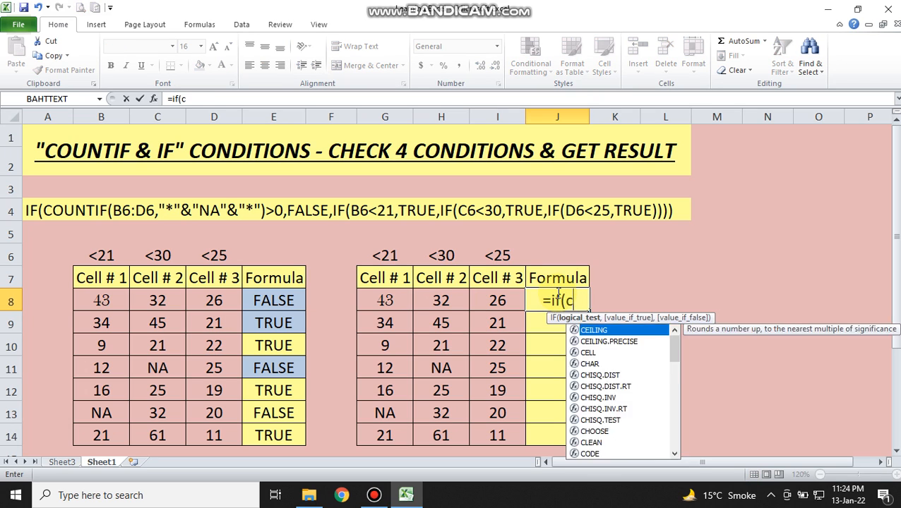
text(ountif()
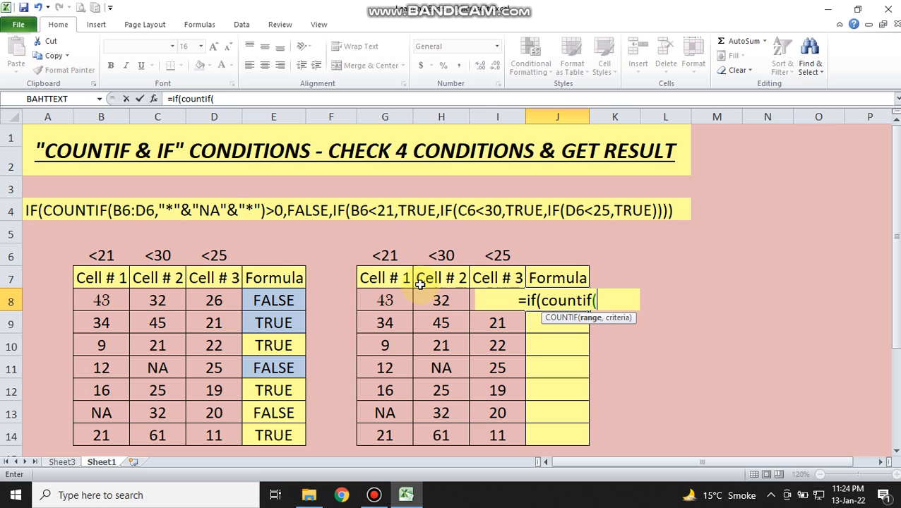
click(393, 293)
key(shift+Right)
key(shift+Right)
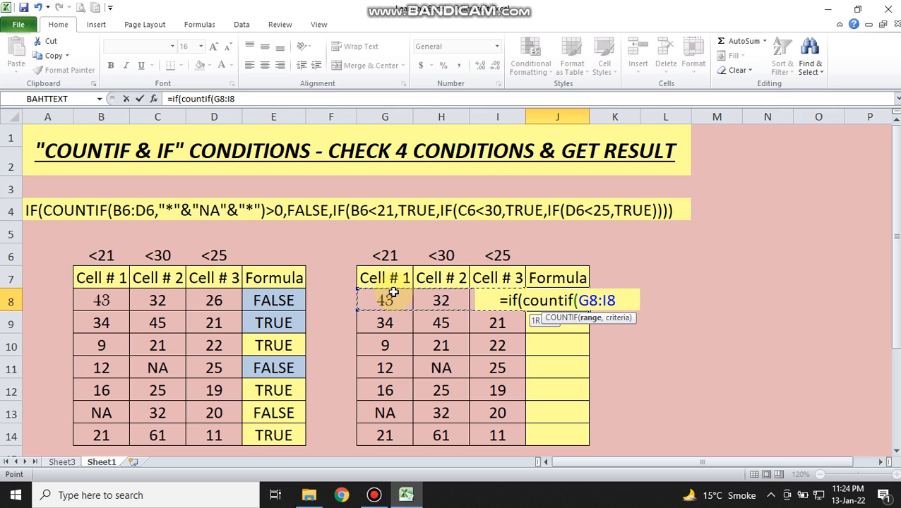
text(,)
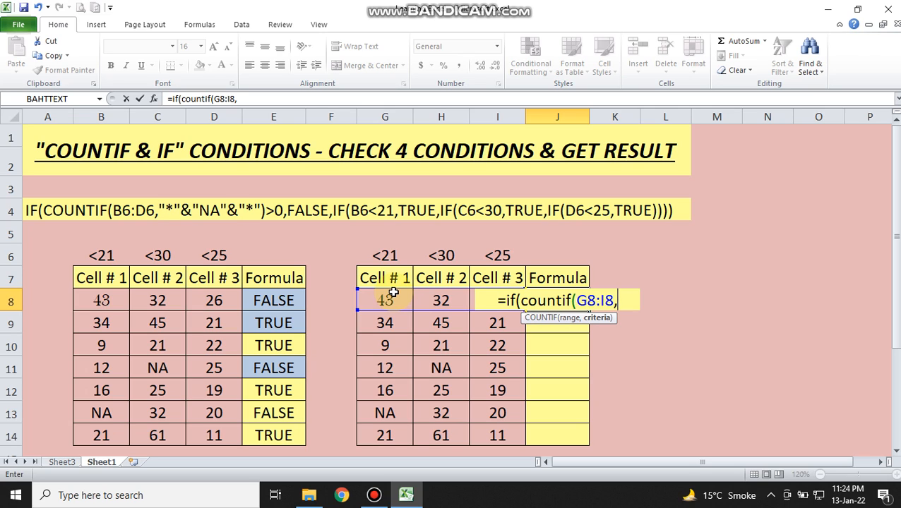
- Enter "*"&"NA"&"*" as the COUNTIF criteria in J8's formula and close the COUNTIF function
text(")
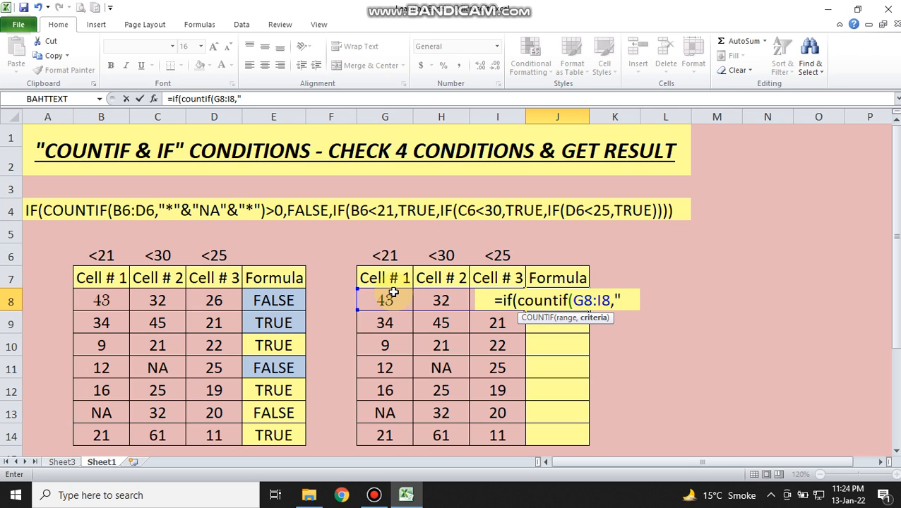
text(*")
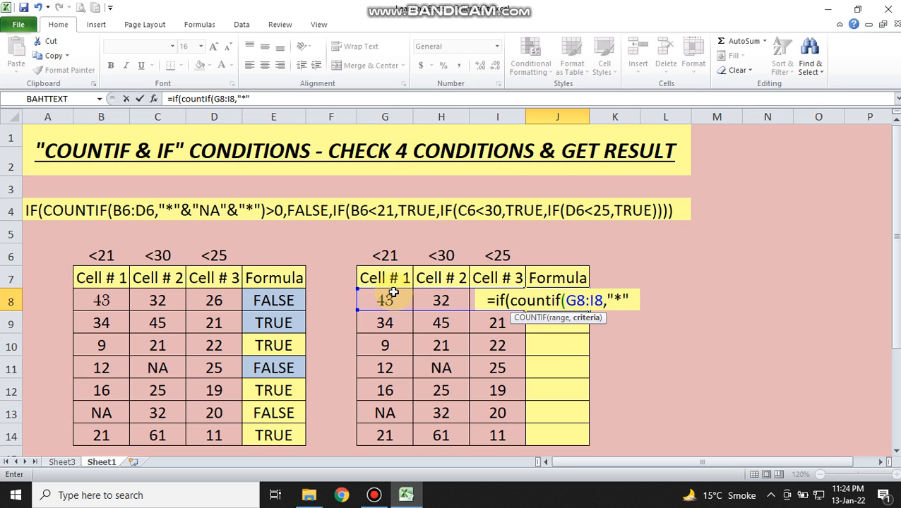
text(&)
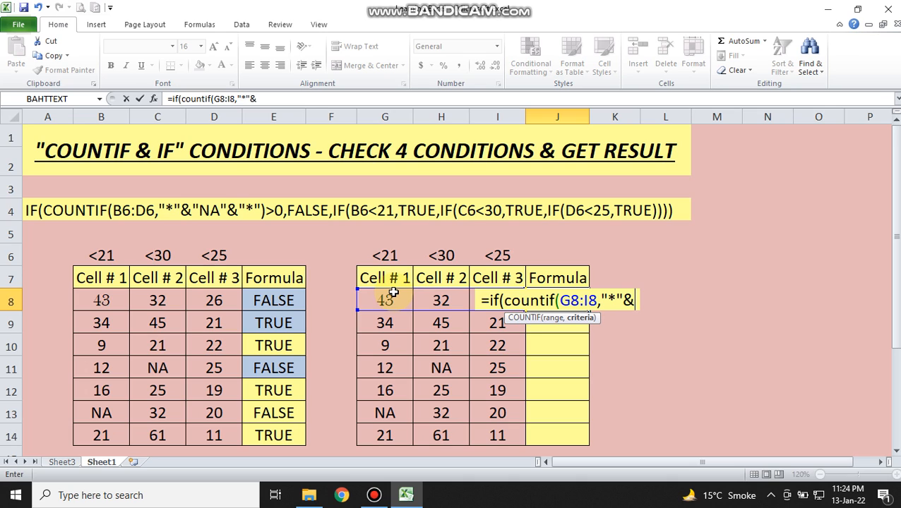
text(")
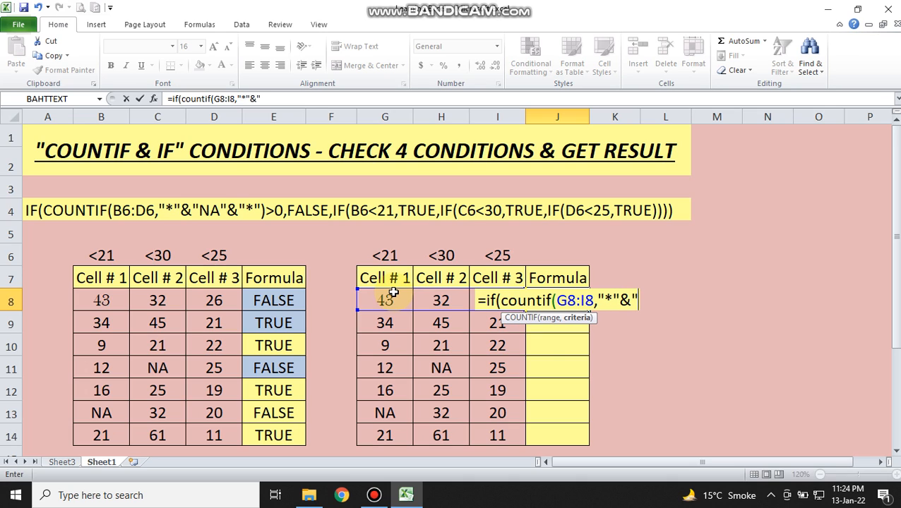
text(N)
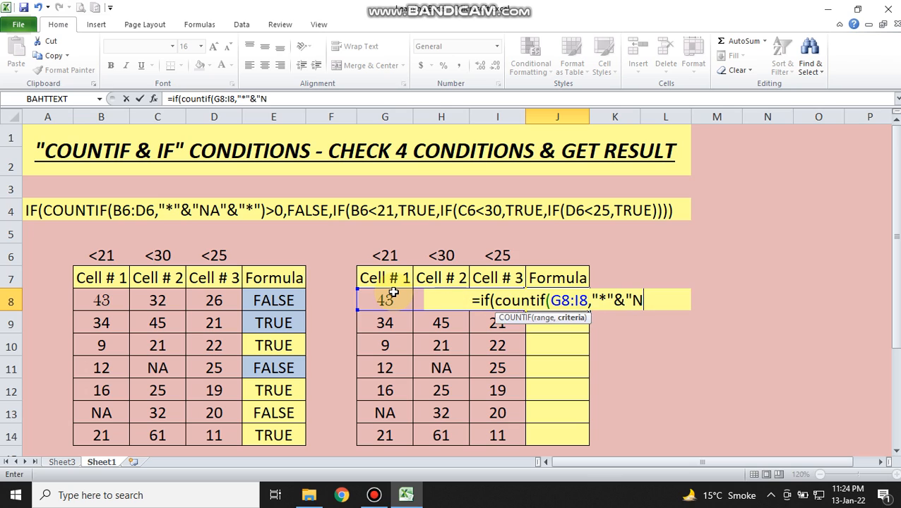
text(A)
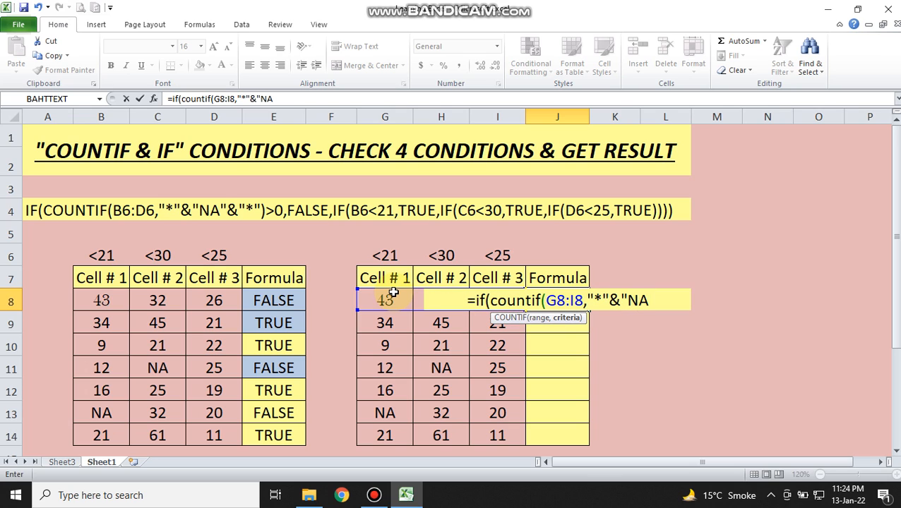
text(")
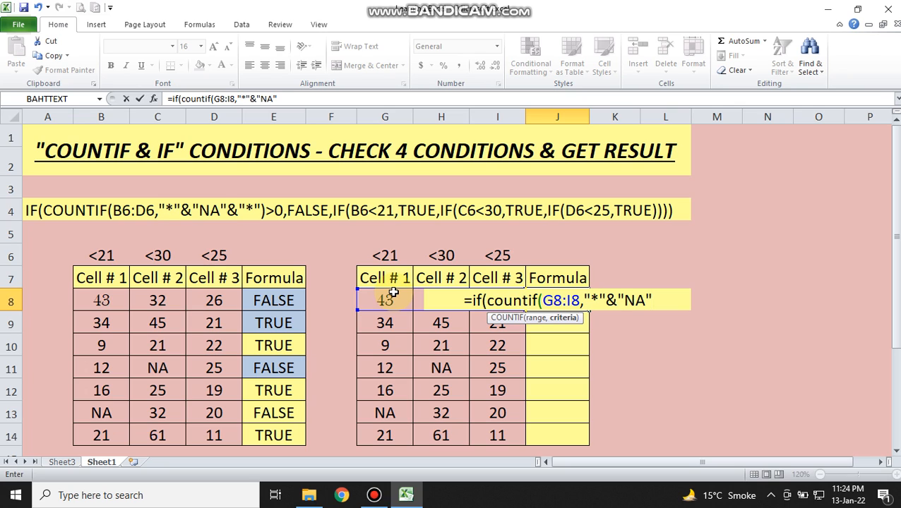
text(&)
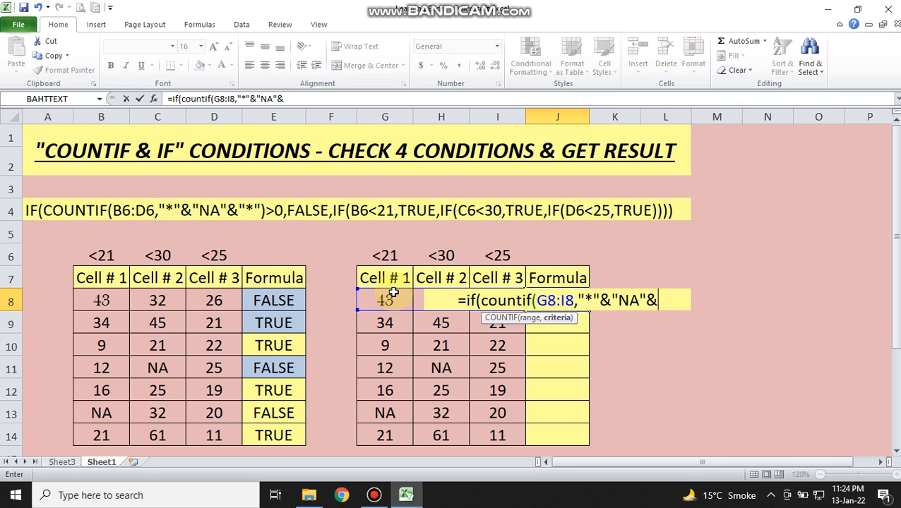
text(")
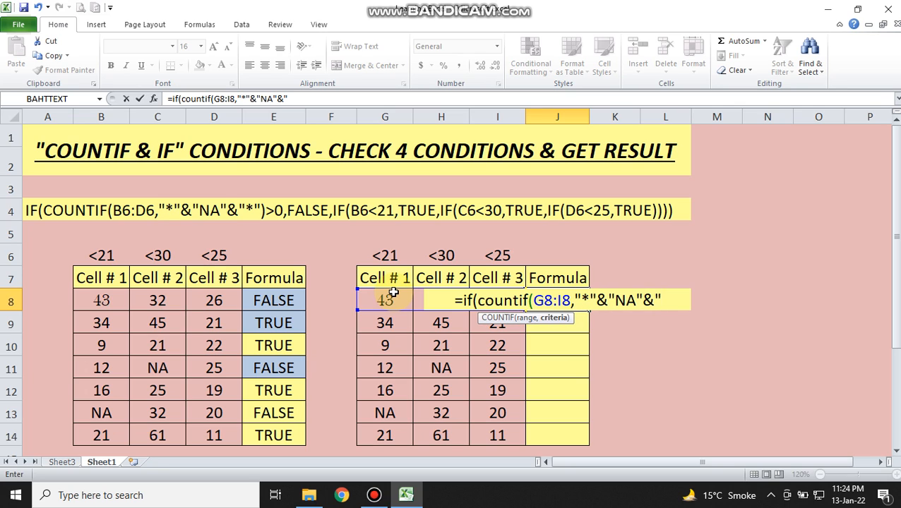
text(*)
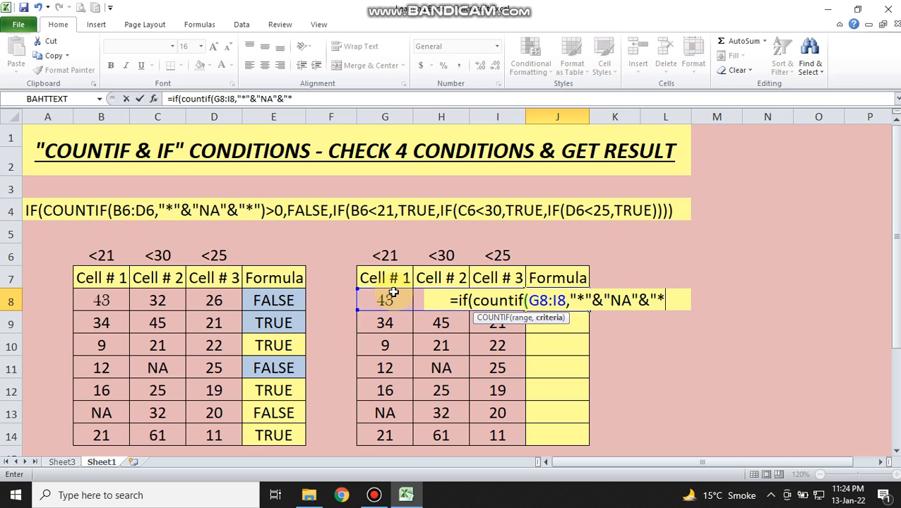
text(")
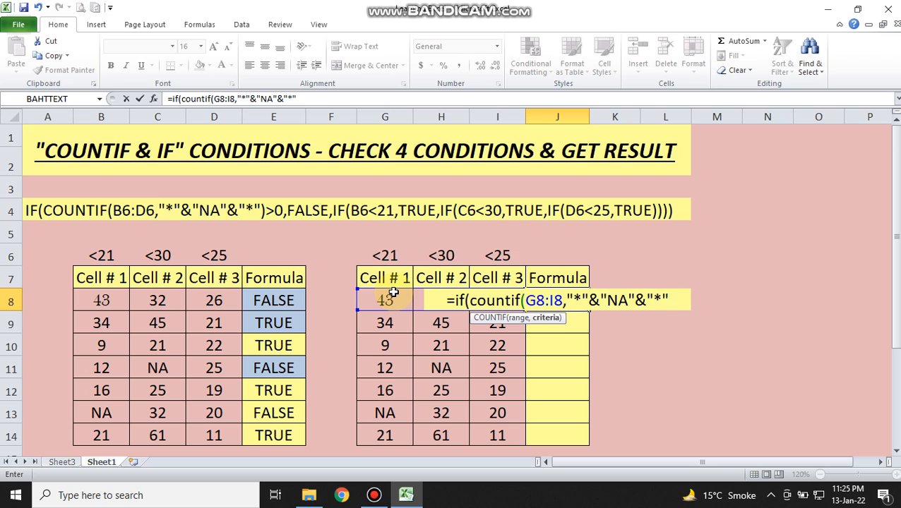
text())
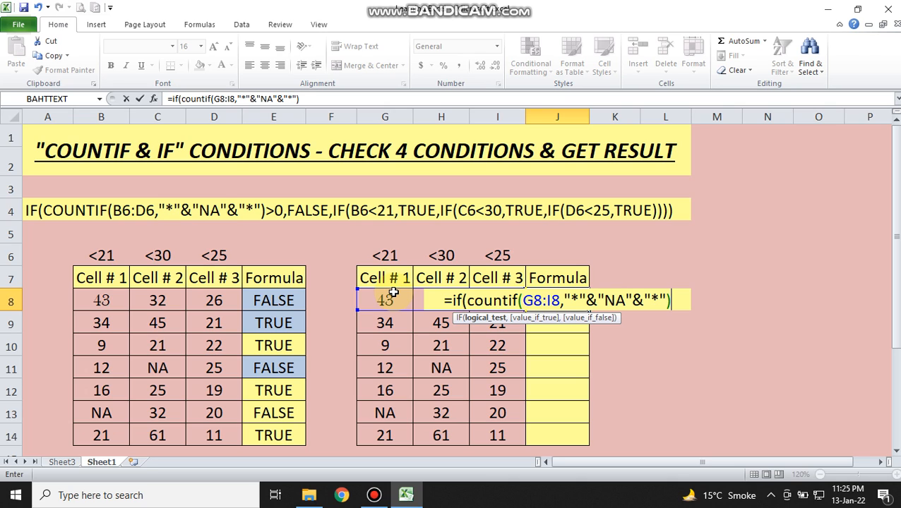
- Complete the logical test in J8's formula with >0 and set its value if true to false
text(>0)
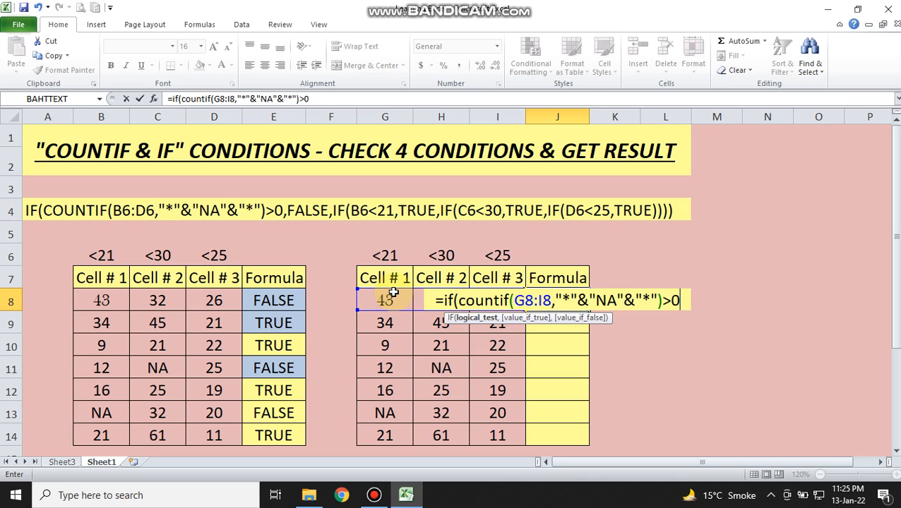
text(,false)
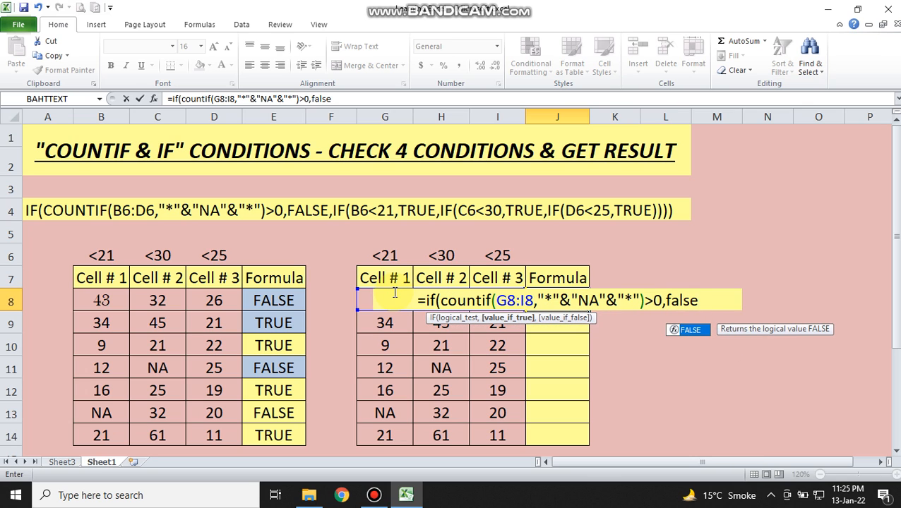
text(,)
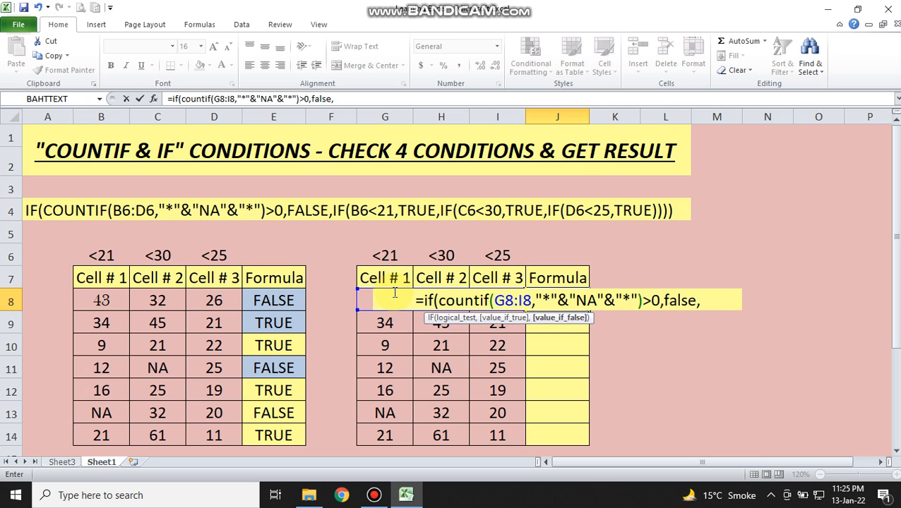
- Nest an IF as the false result in J8's formula, testing G8<21 and returning true
text(if()
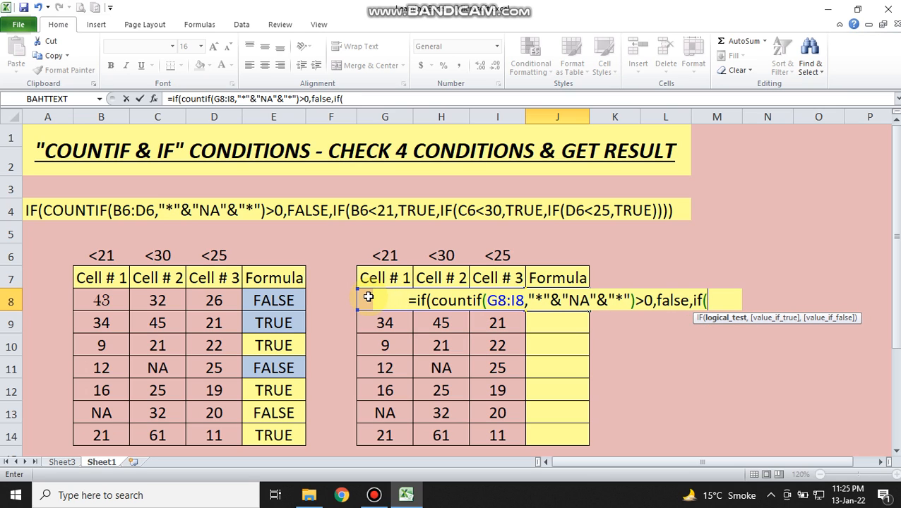
click(368, 298)
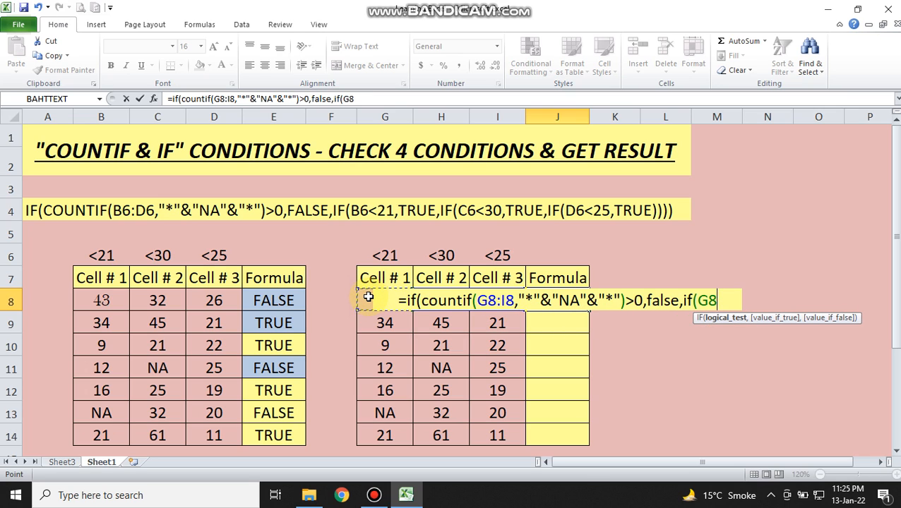
text(<)
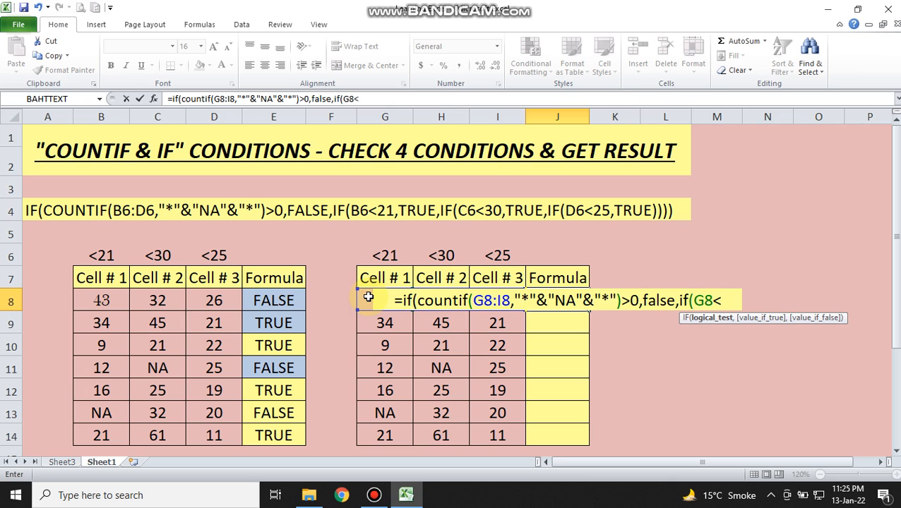
text(21)
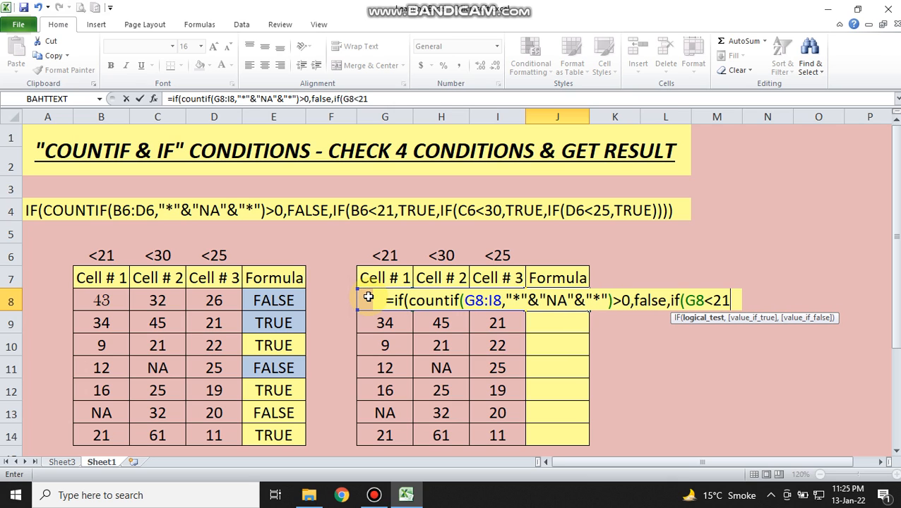
text(,true)
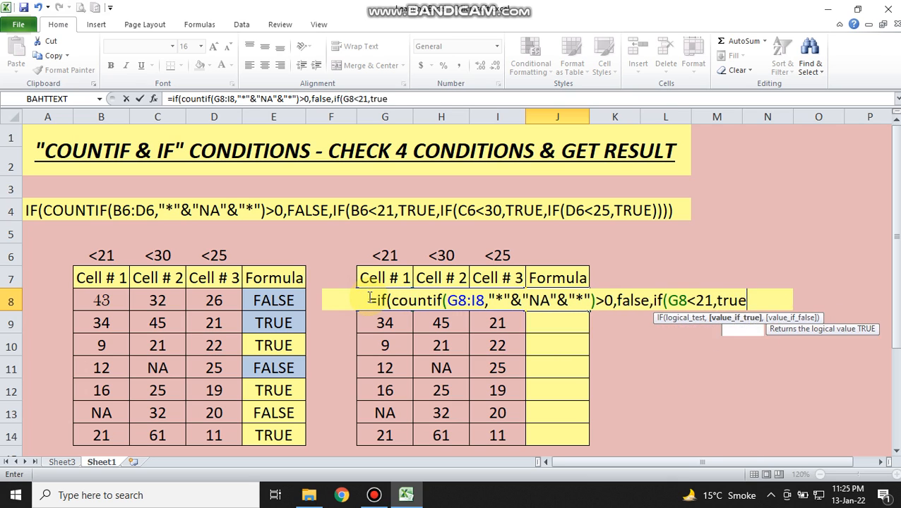
- Nest another IF as the false result of the G8 test, checking h8<30 and returning true
text(,if)
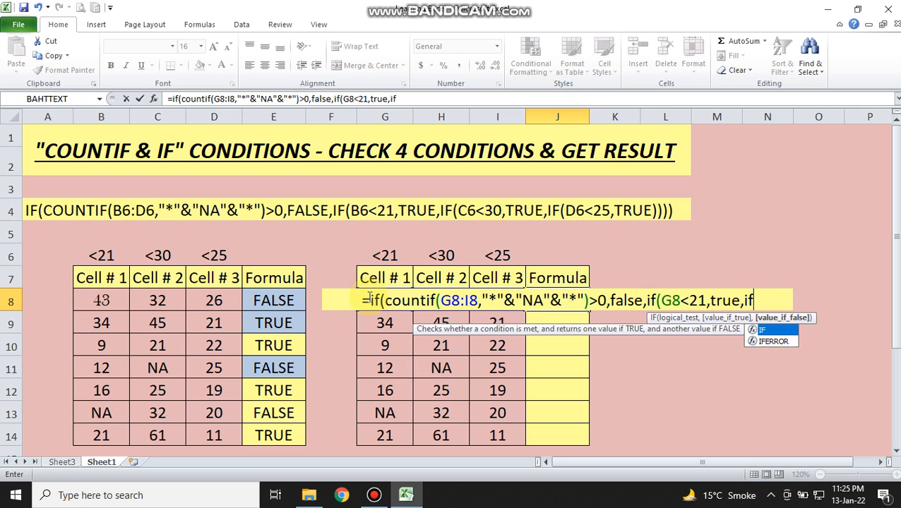
text(()
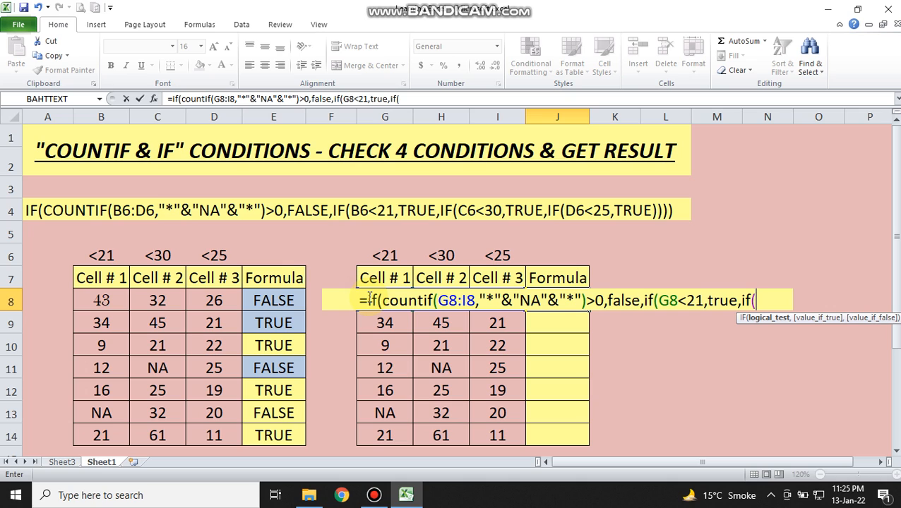
text(h)
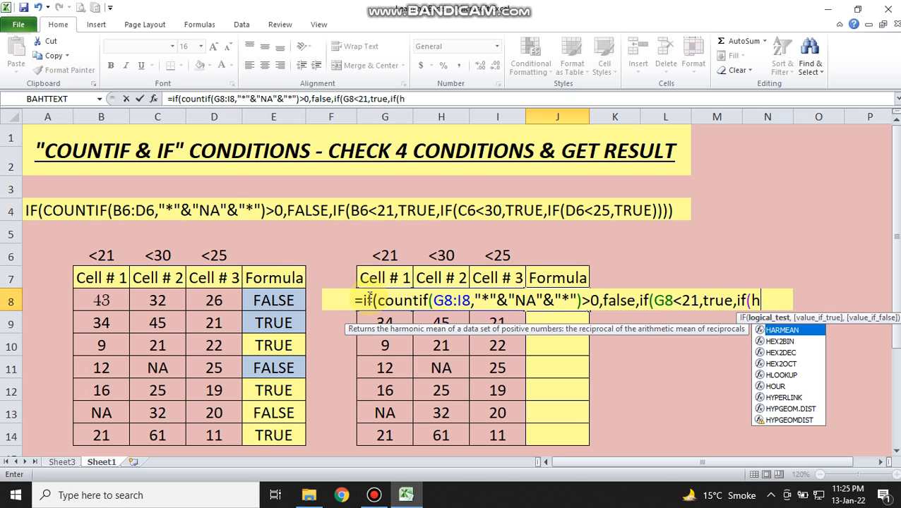
text(8)
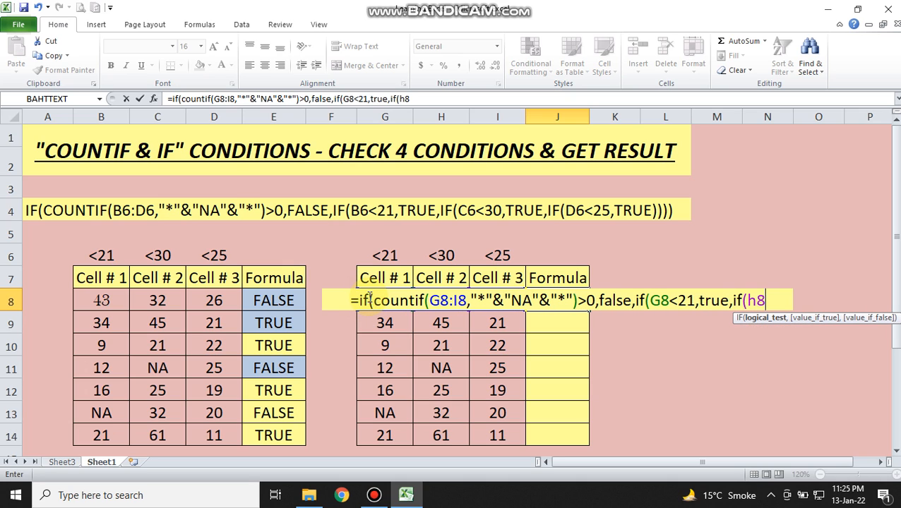
text(<30)
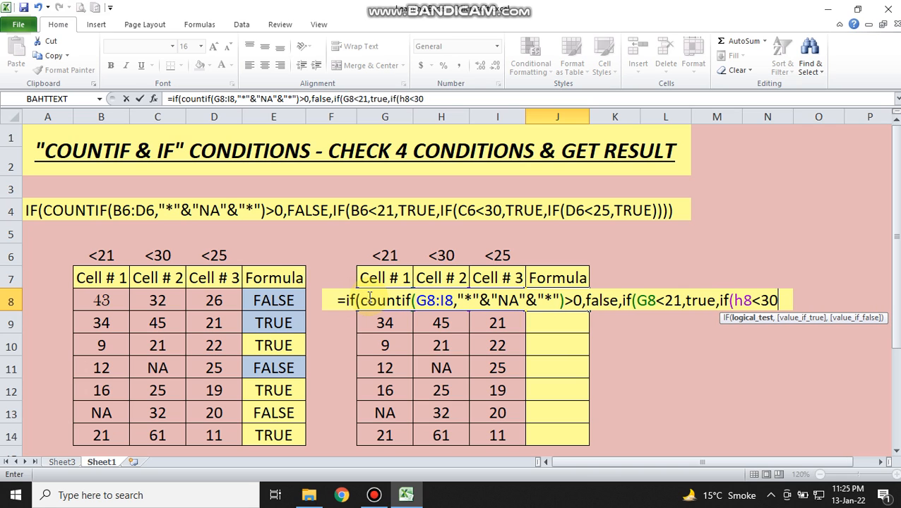
text(,tr)
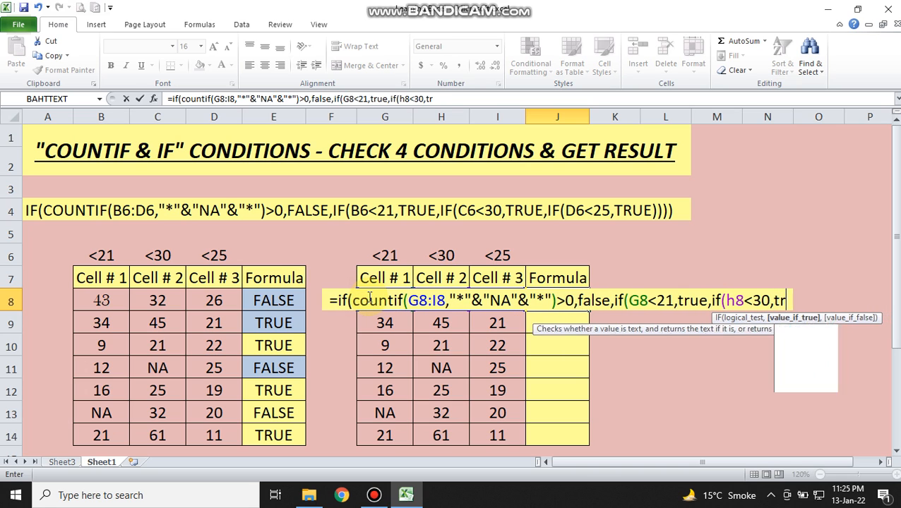
text(ue,if)
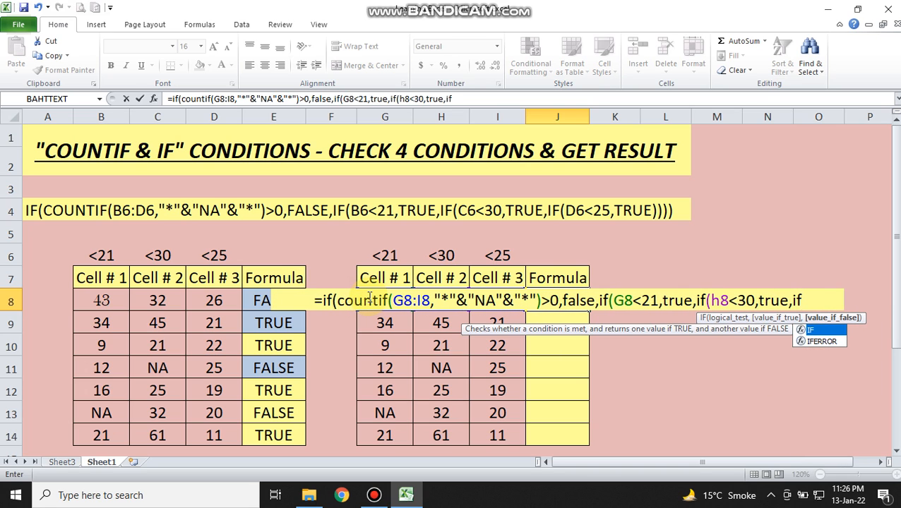
- Nest a final IF in J8's formula testing i8<25 and returning true, close all open parentheses and commit the formula
text(()
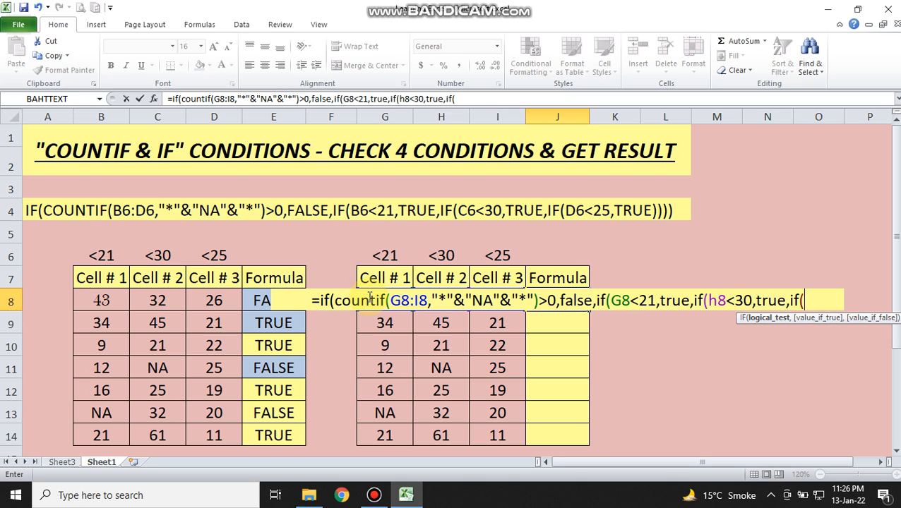
text(i)
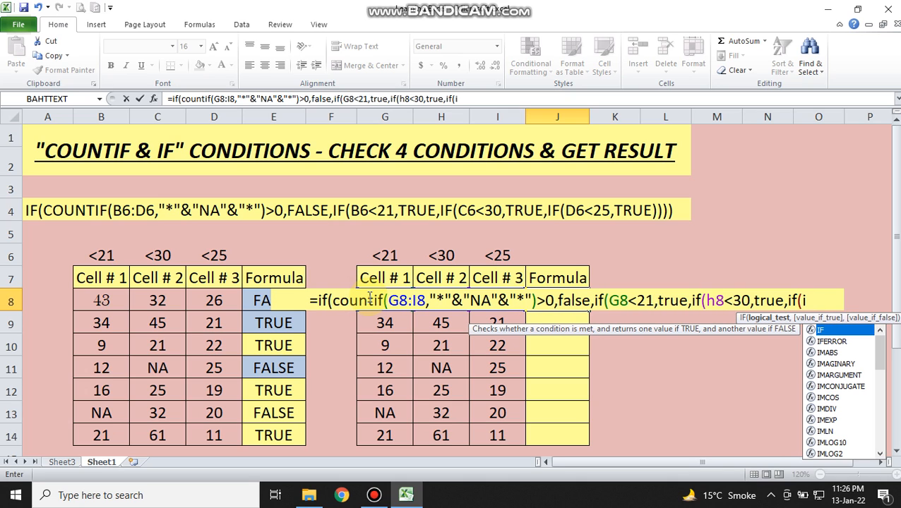
text(8)
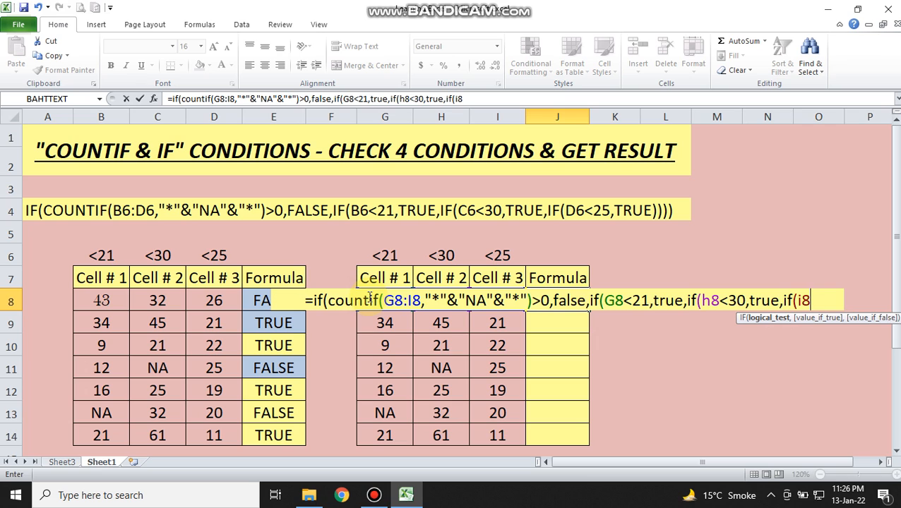
text(<25)
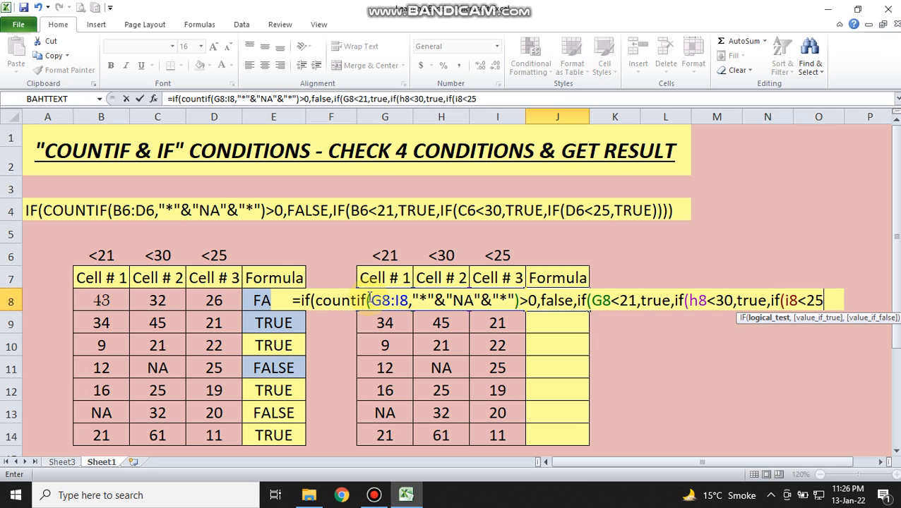
text(,tr)
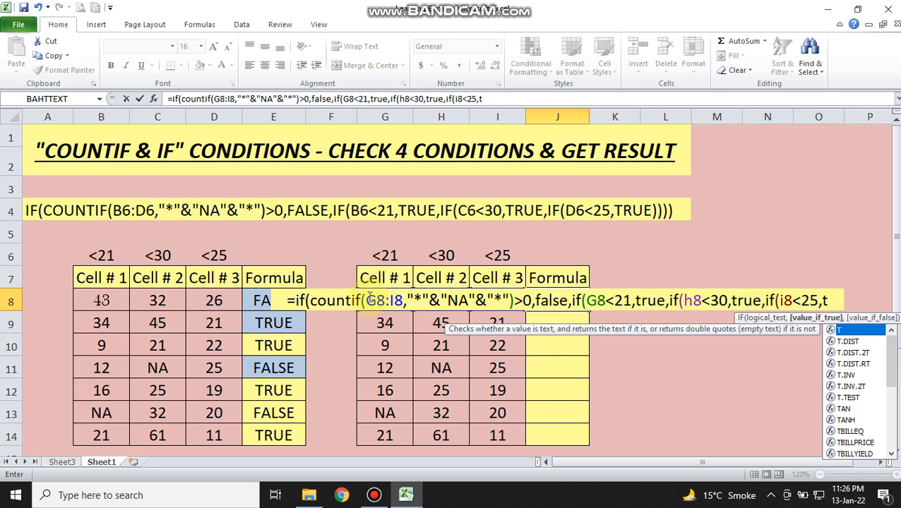
text(ue)
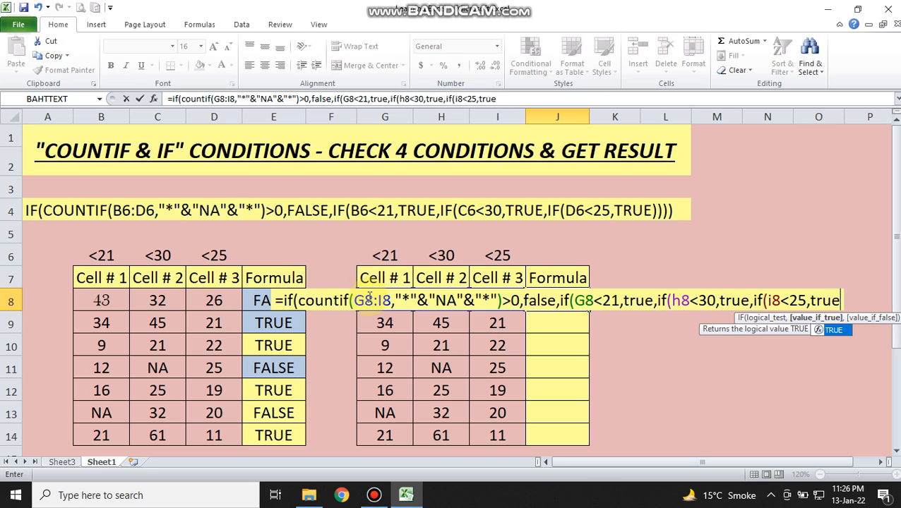
text())))
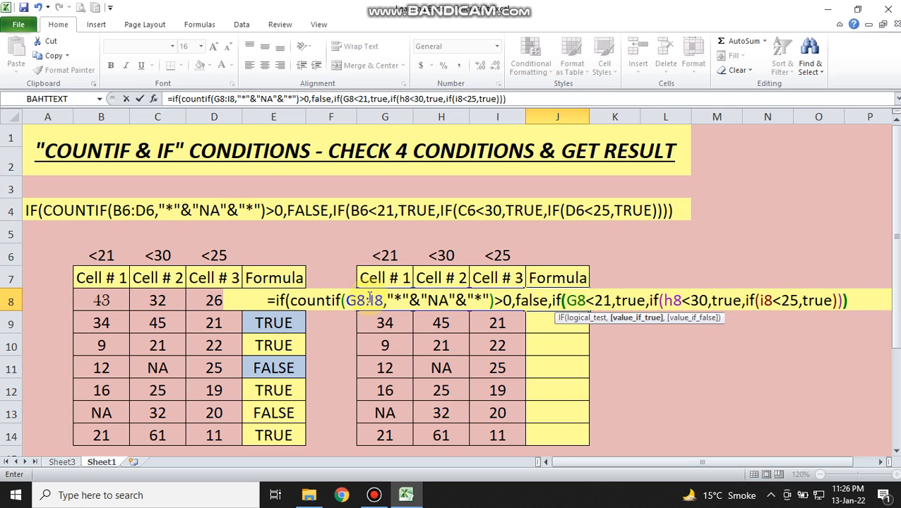
text())
key(Return)
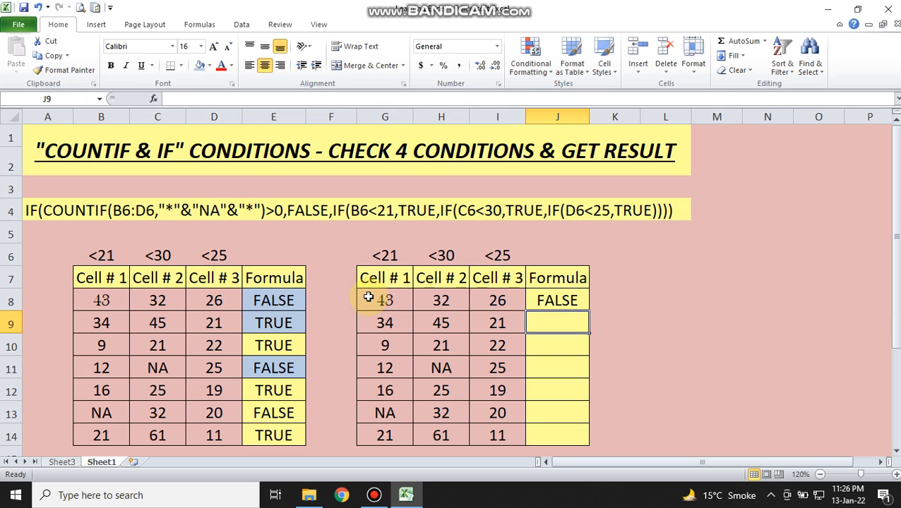
- Review the row 8 values and J8's formula, and set I8 to 21 to test the <25 condition
key(Up)
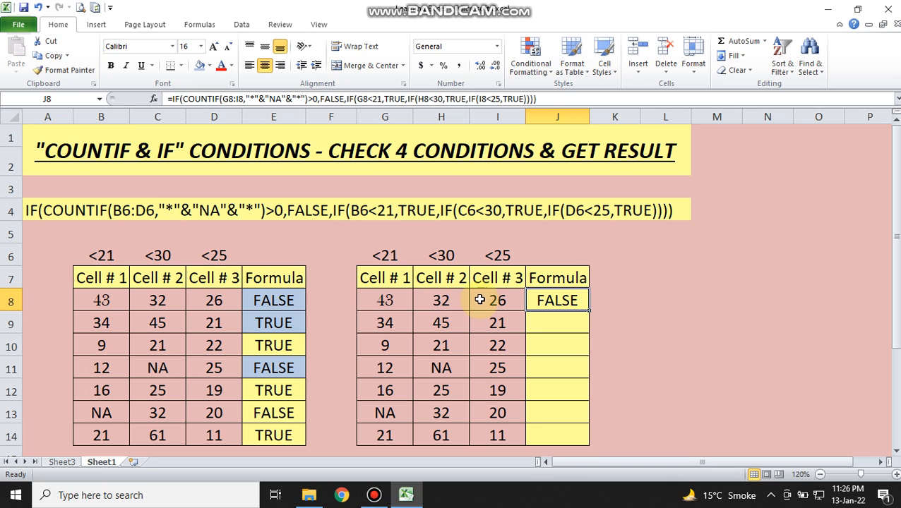
click(379, 298)
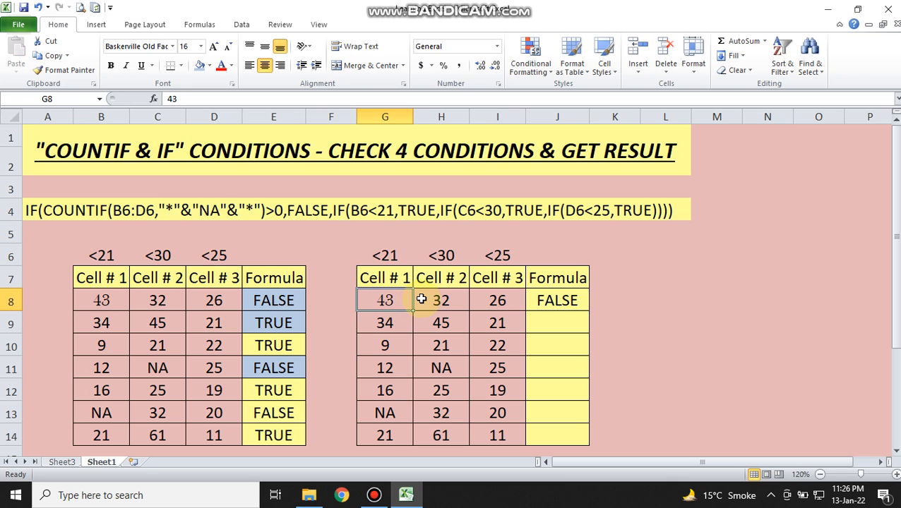
click(424, 299)
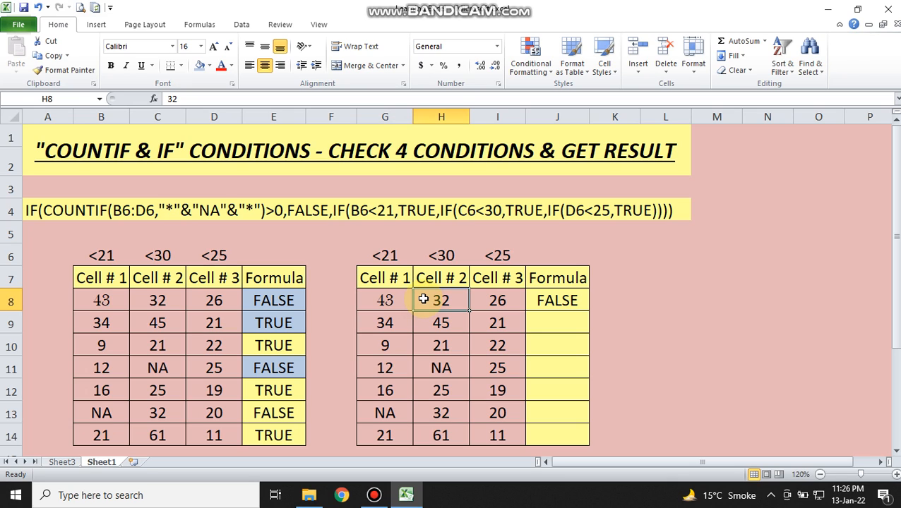
click(484, 301)
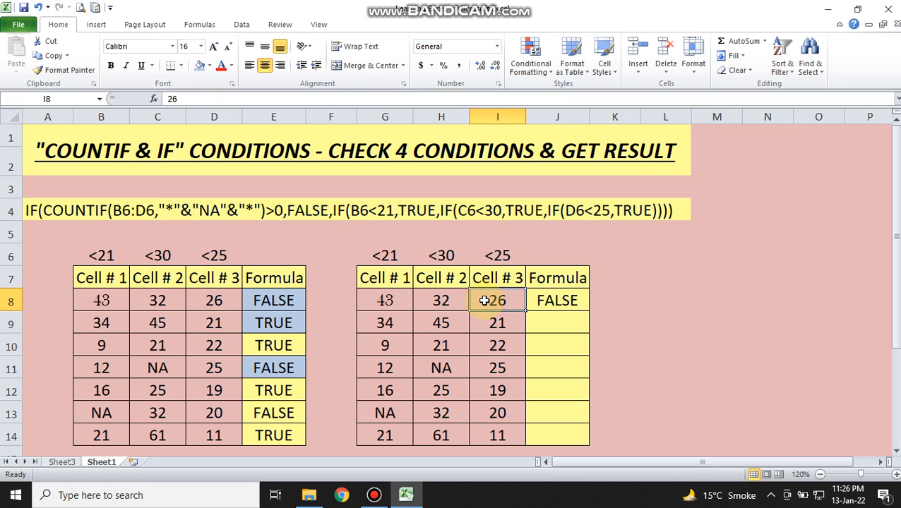
key(Right)
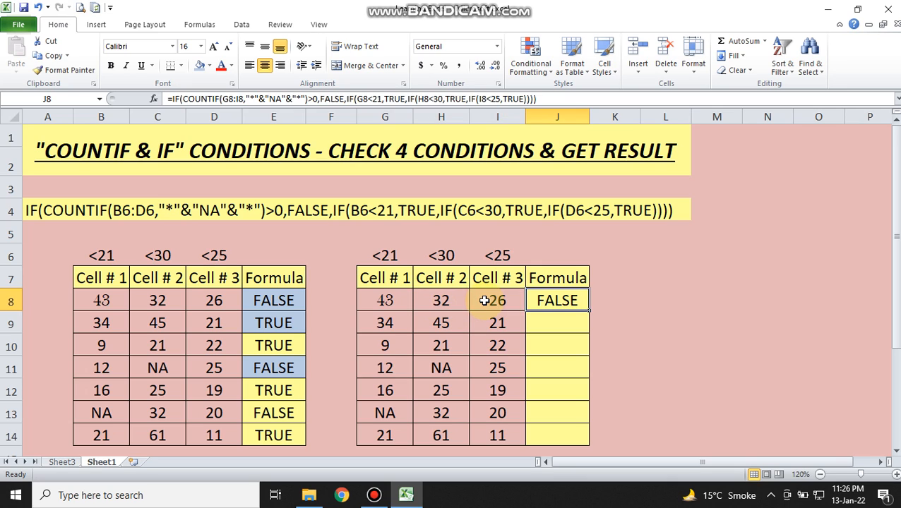
key(Left)
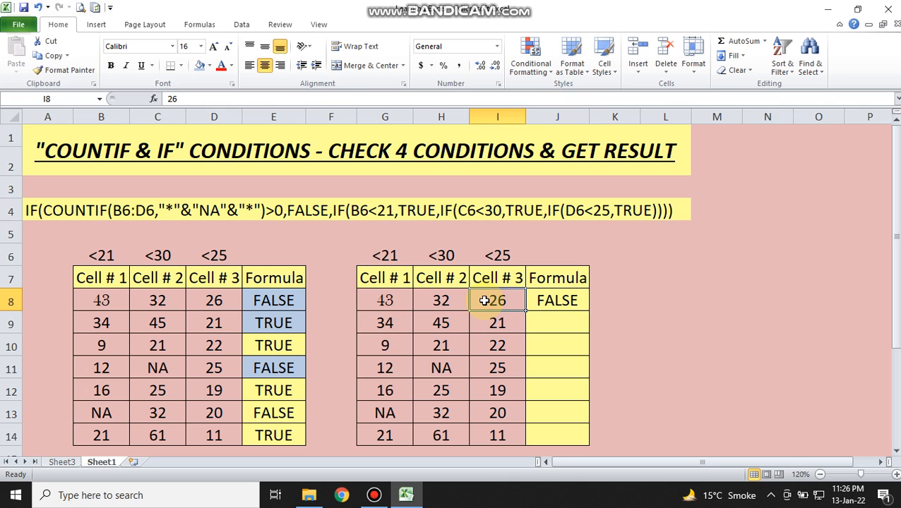
text(21)
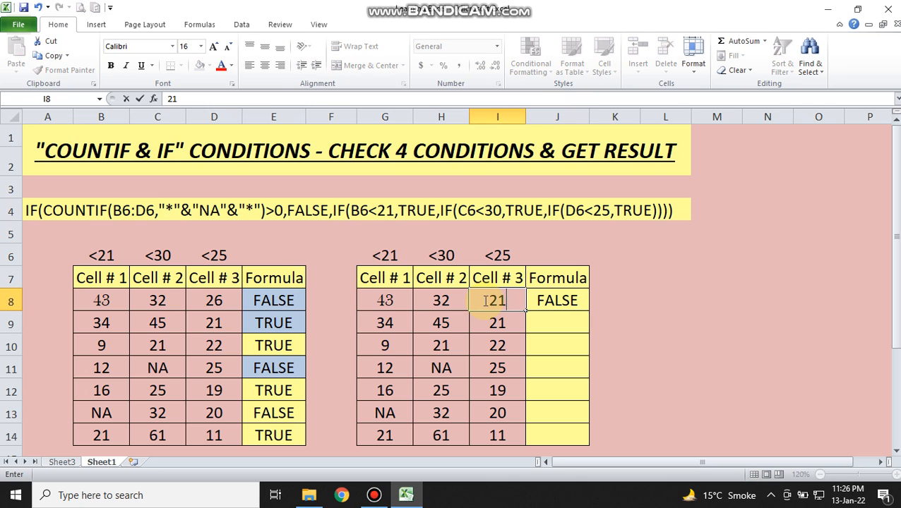
key(Return)
key(Up)
key(Right)
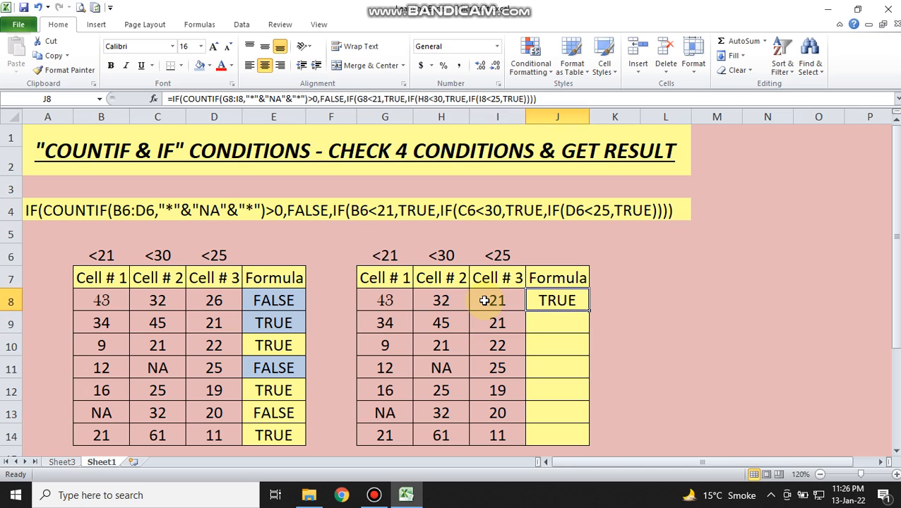
- Replace the value in I8 with NA to test the COUNTIF condition
key(Left)
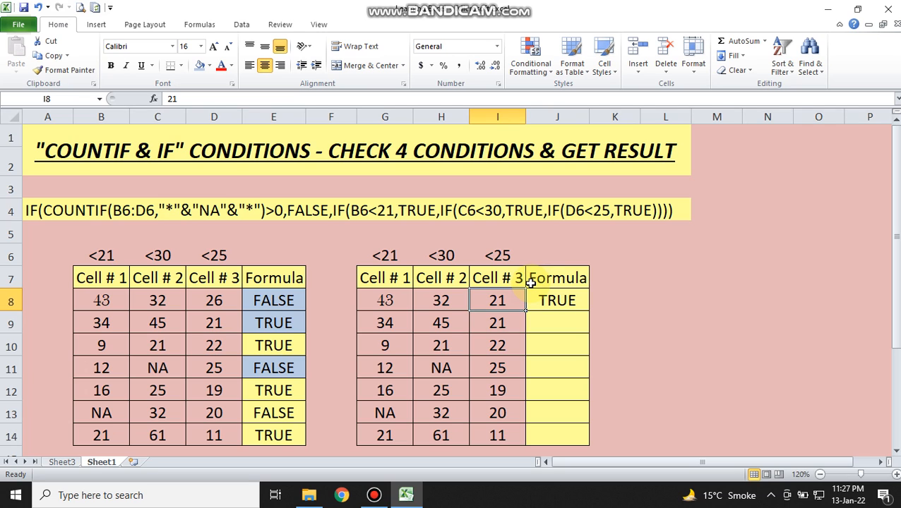
text(NA)
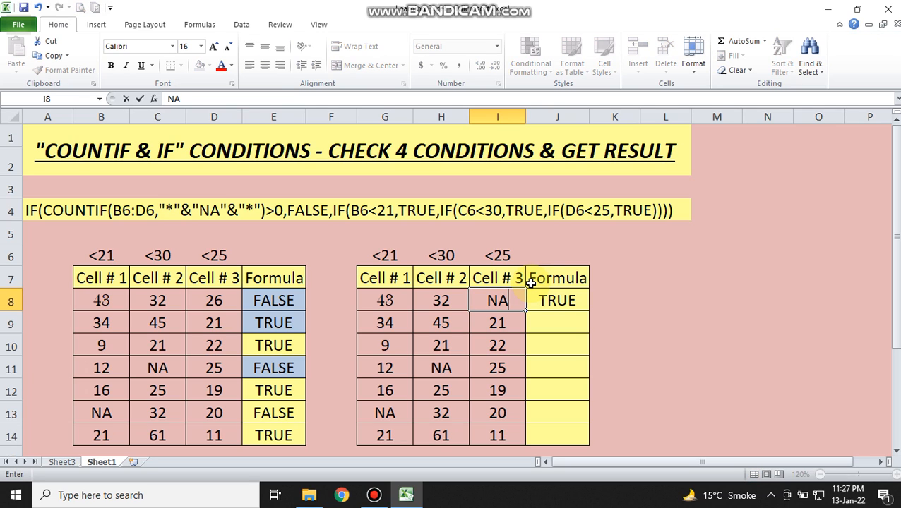
key(Return)
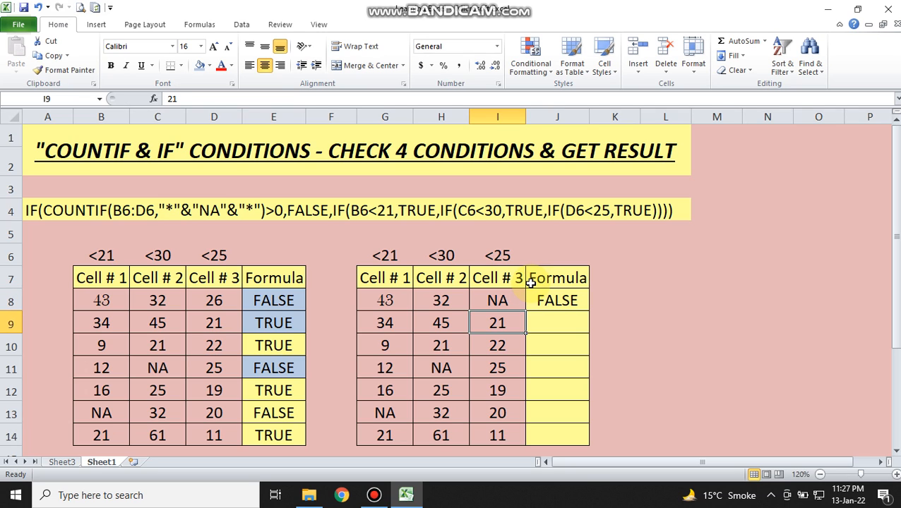
- Copy the formula from J8 into J9:J14 of the second table
key(Up)
key(Right)
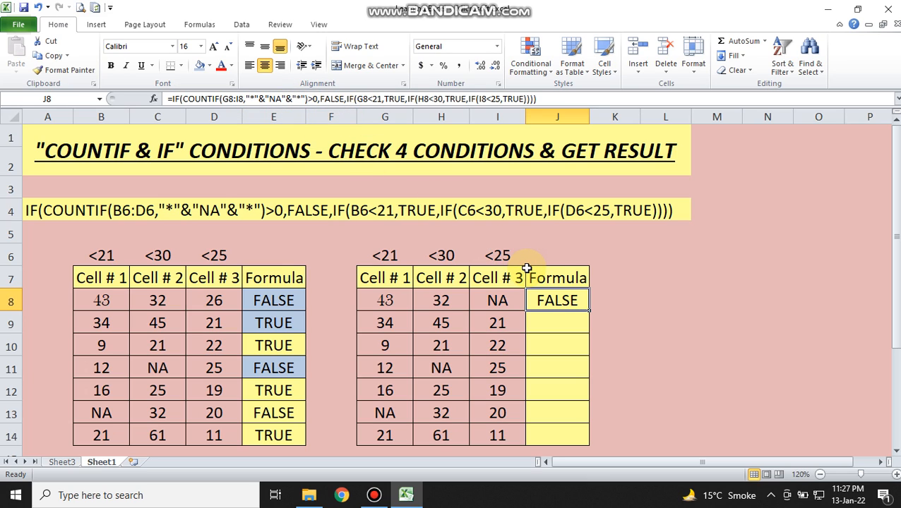
key(ctrl+c)
key(Down)
key(shift+Down)
key(shift+Down)
key(shift+Down)
key(shift+Down)
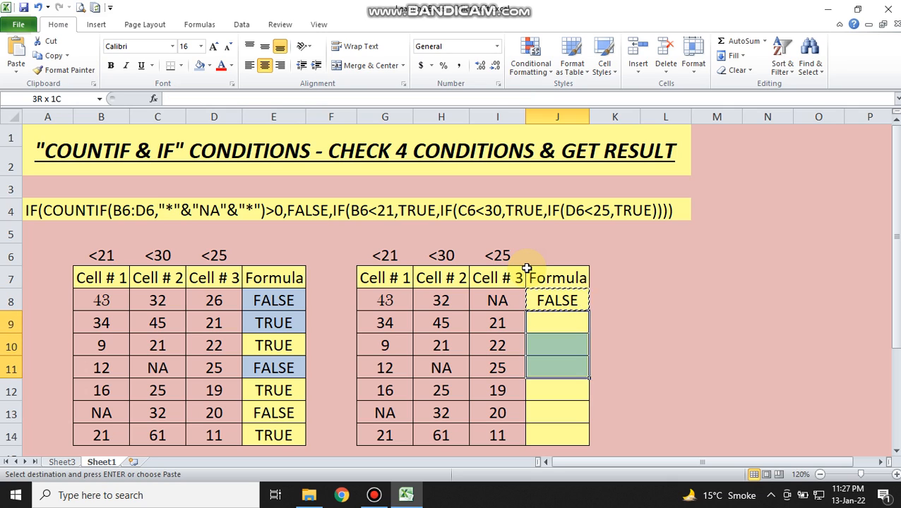
key(shift+Down)
key(ctrl+v)
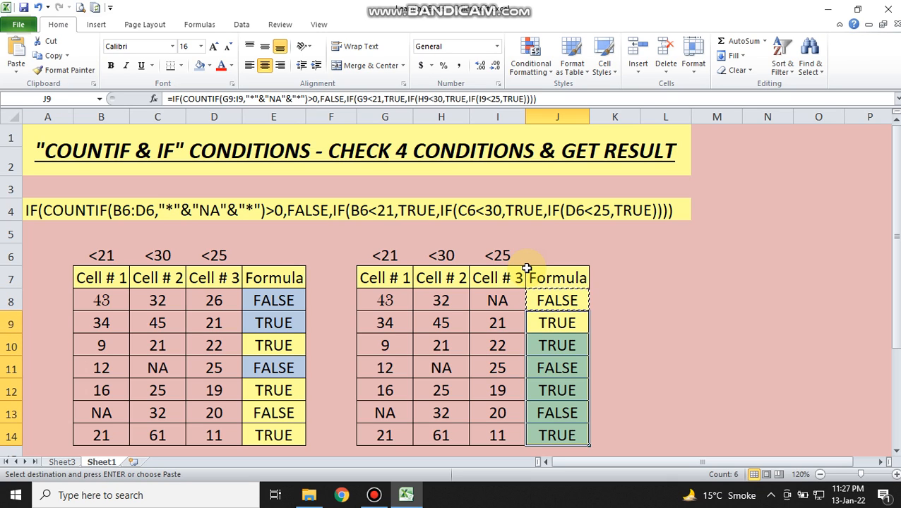
- Check row 9's formula cell and Cell # 3 value, and set I10 to NA
click(576, 326)
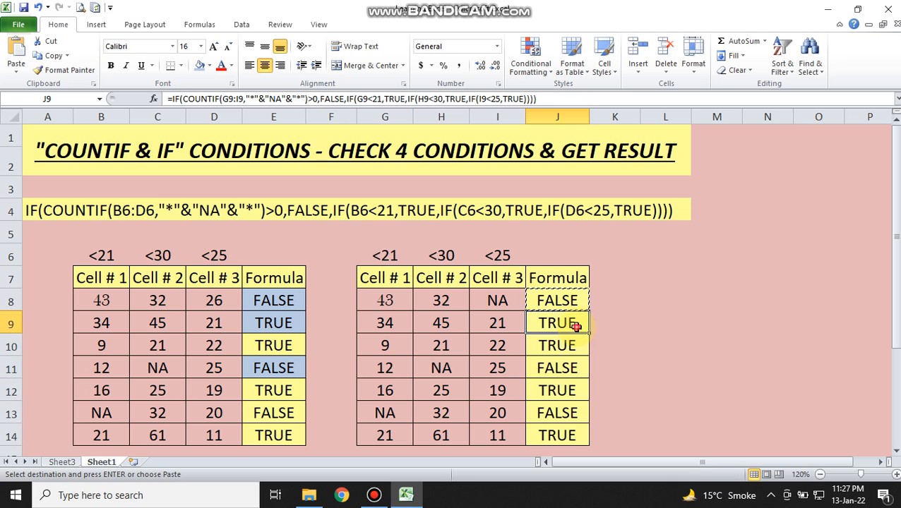
click(516, 322)
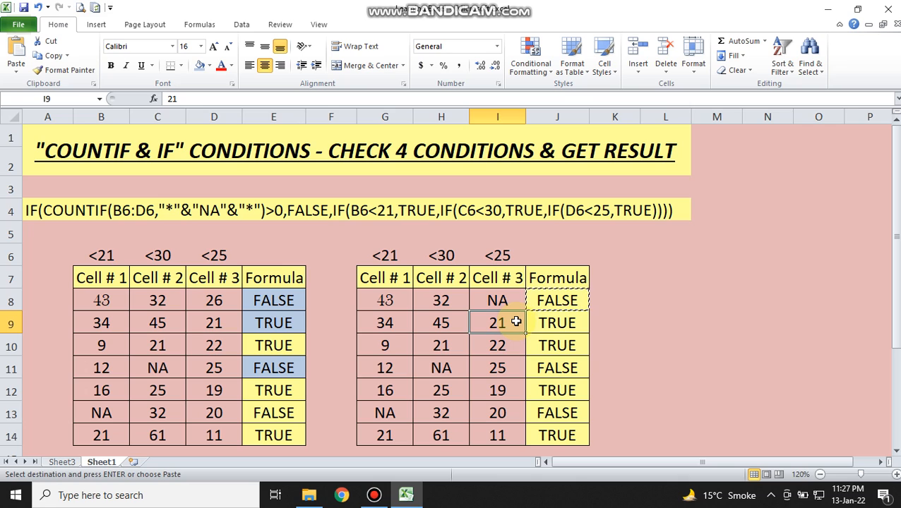
click(508, 336)
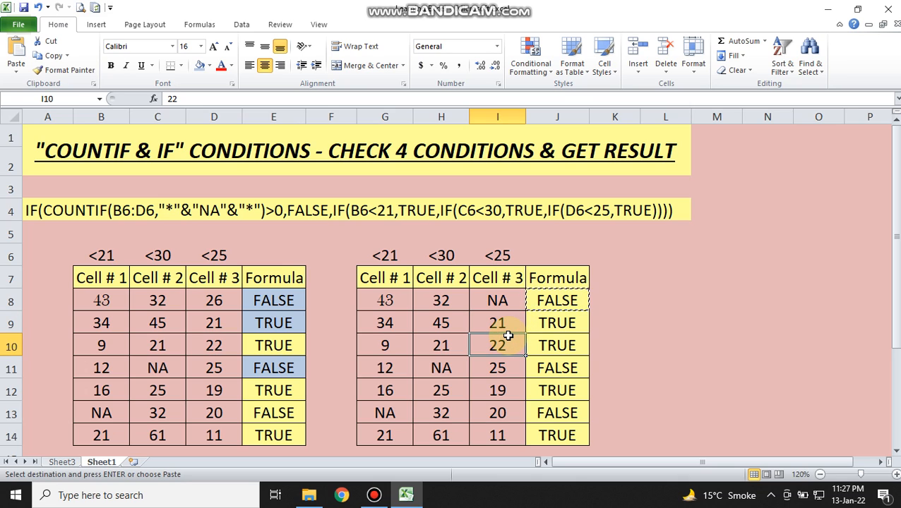
text(NA)
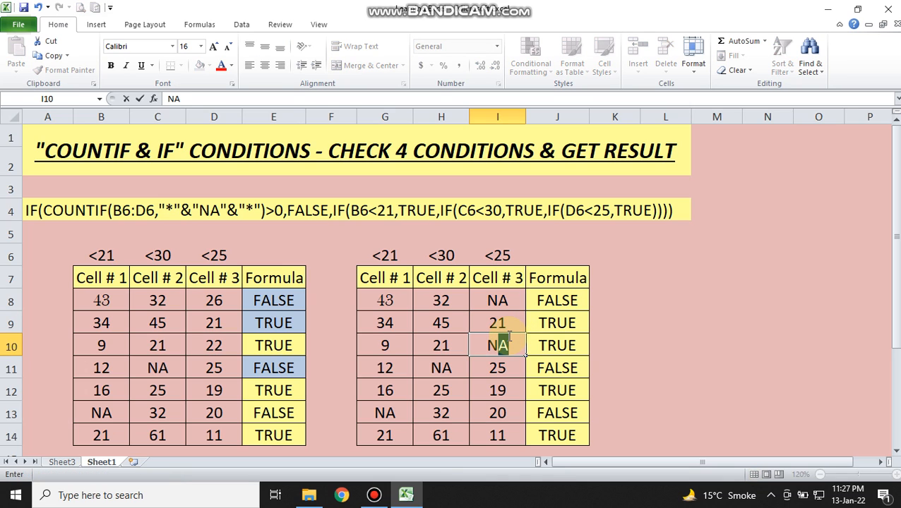
key(Return)
click(507, 336)
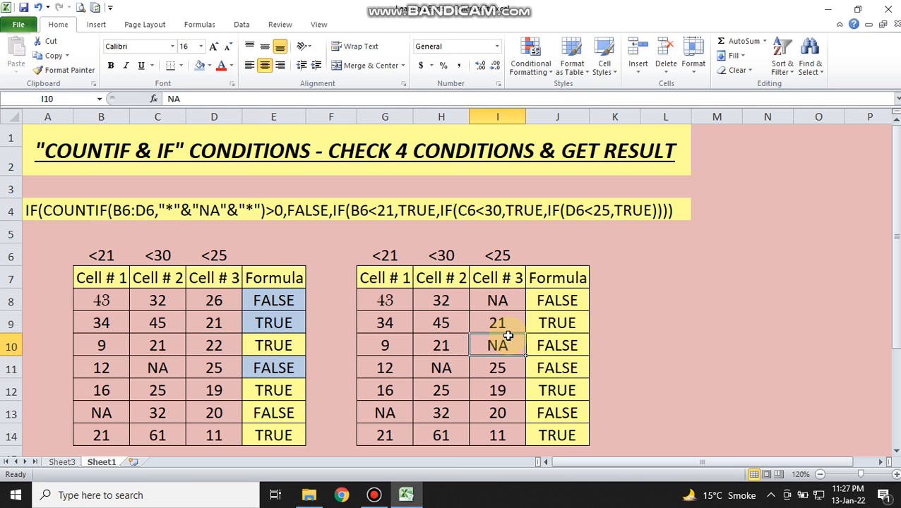
- Compare the values in row 11 with its formula cell, set H11 to 15 and inspect J11's formula
key(Right)
key(Down)
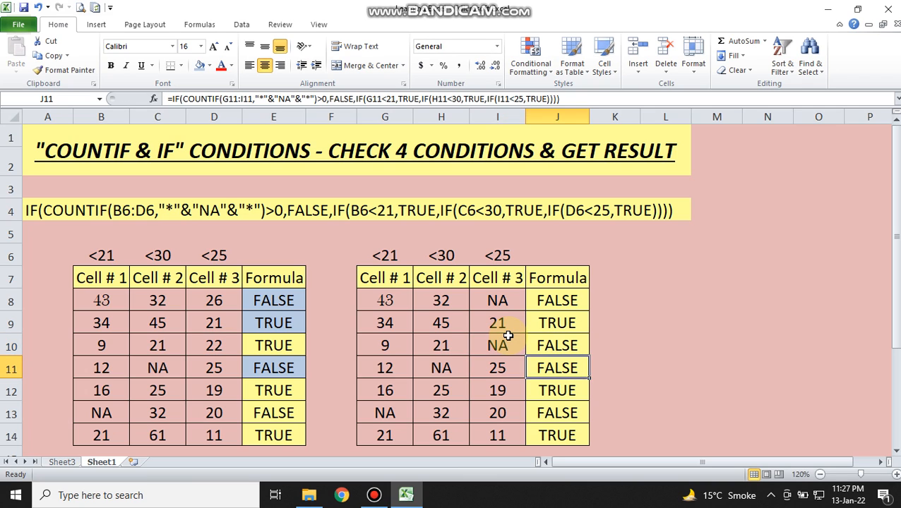
key(Left)
key(Left)
key(Right)
key(Right)
key(Left)
key(Left)
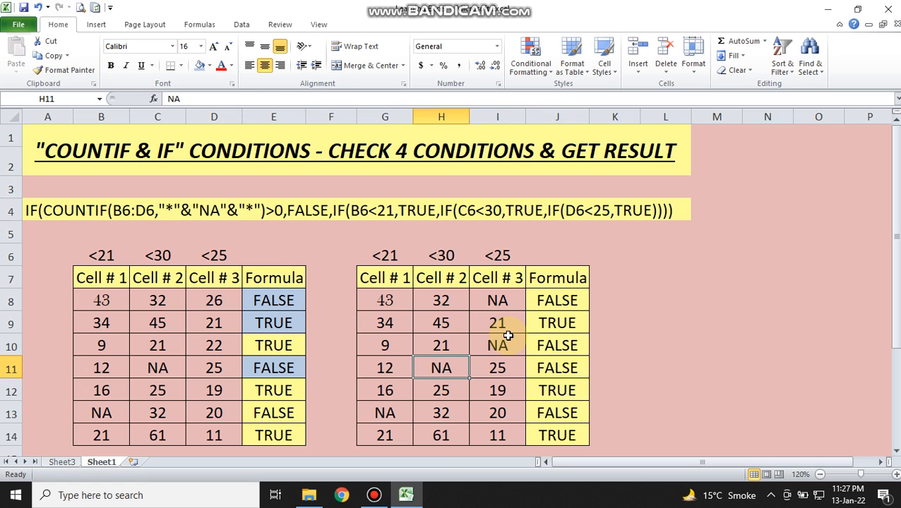
text(15)
key(Return)
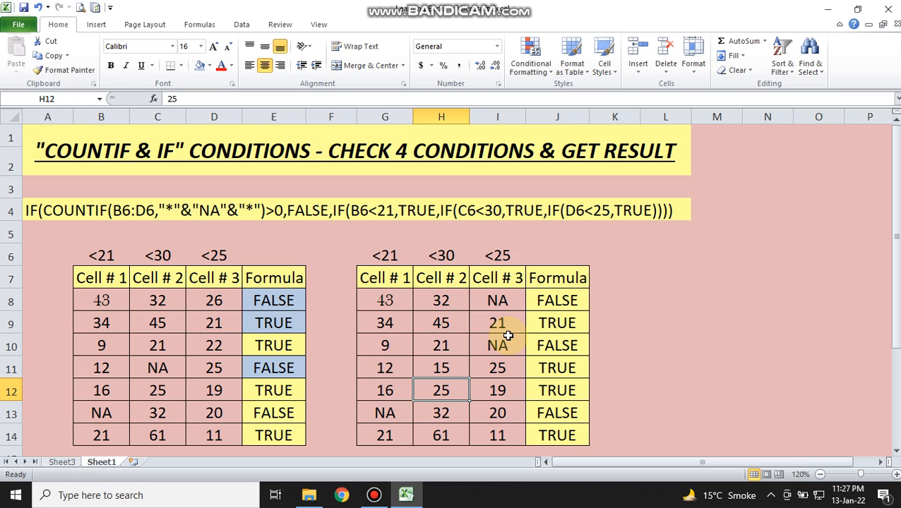
key(Up)
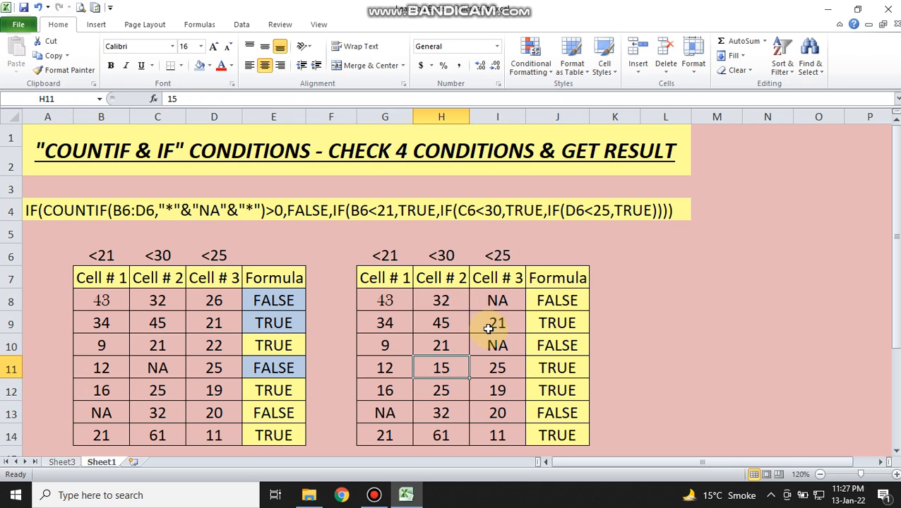
click(557, 365)
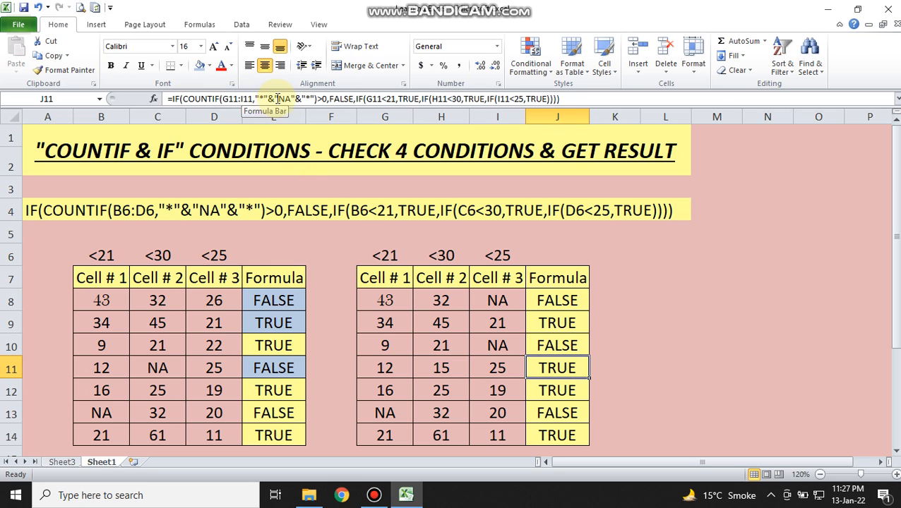
- Set H11 back to NA and review the conditions in J11's formula
click(436, 368)
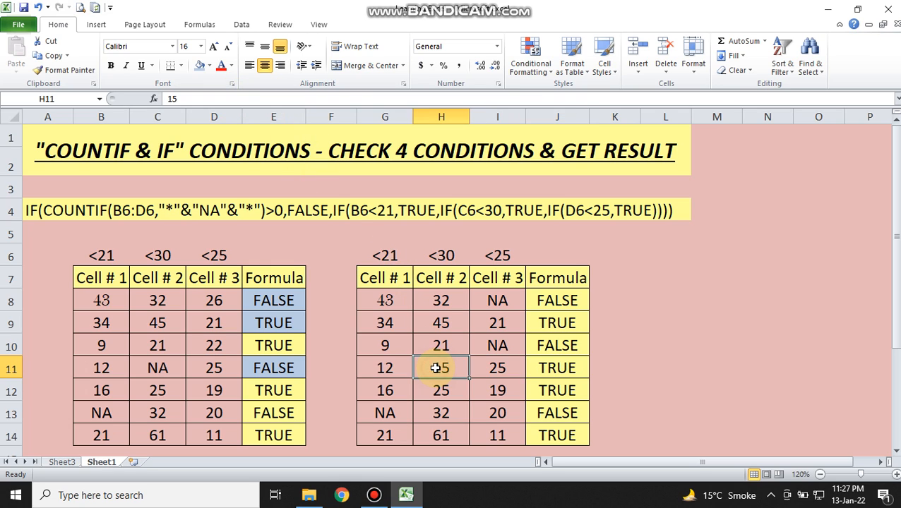
text(NA)
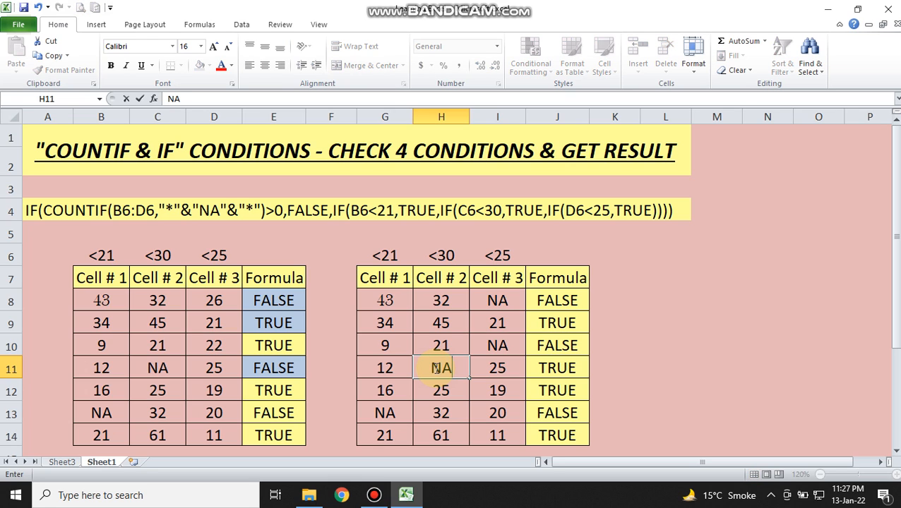
key(Return)
click(436, 368)
key(Right)
key(Right)
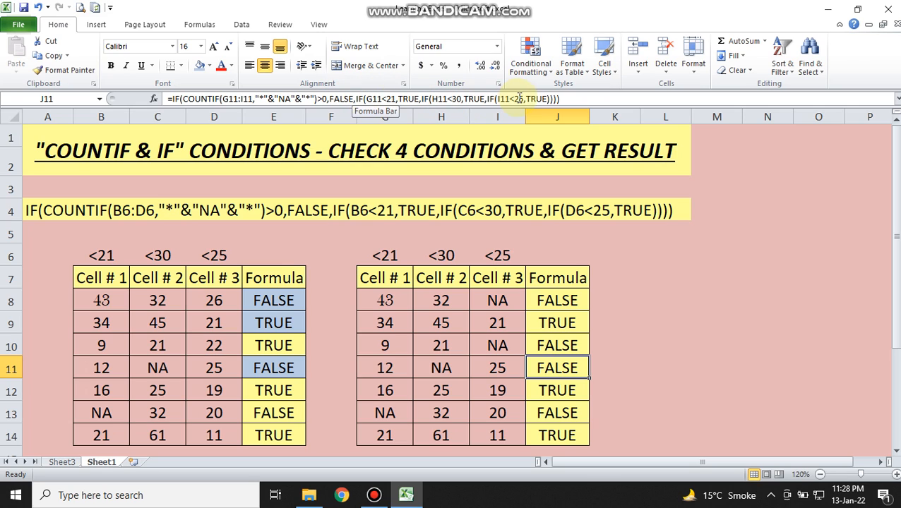
- Set H11 to 1 and check the neighbouring values in row 11
click(383, 364)
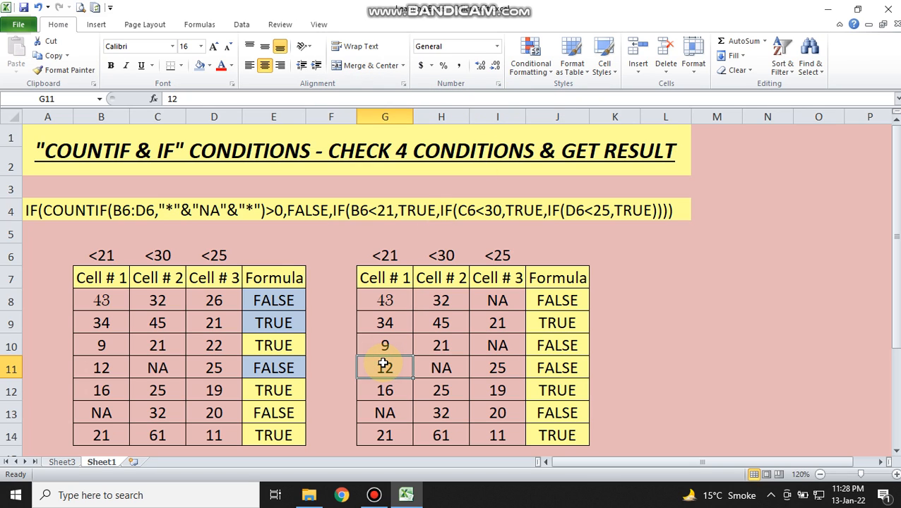
click(426, 368)
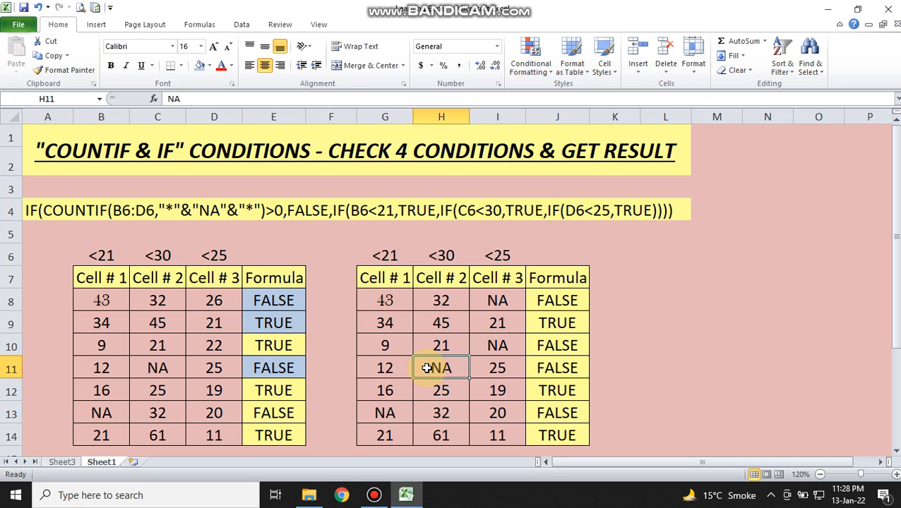
text(1)
key(Return)
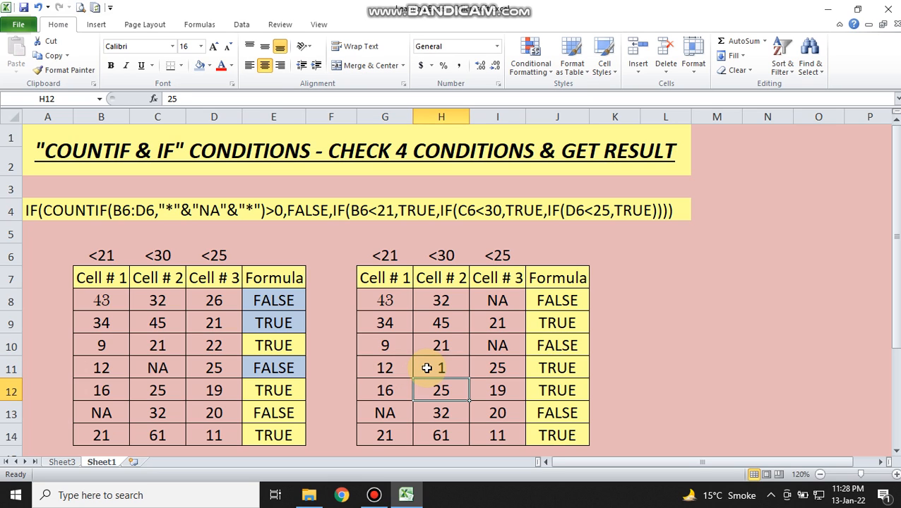
click(487, 368)
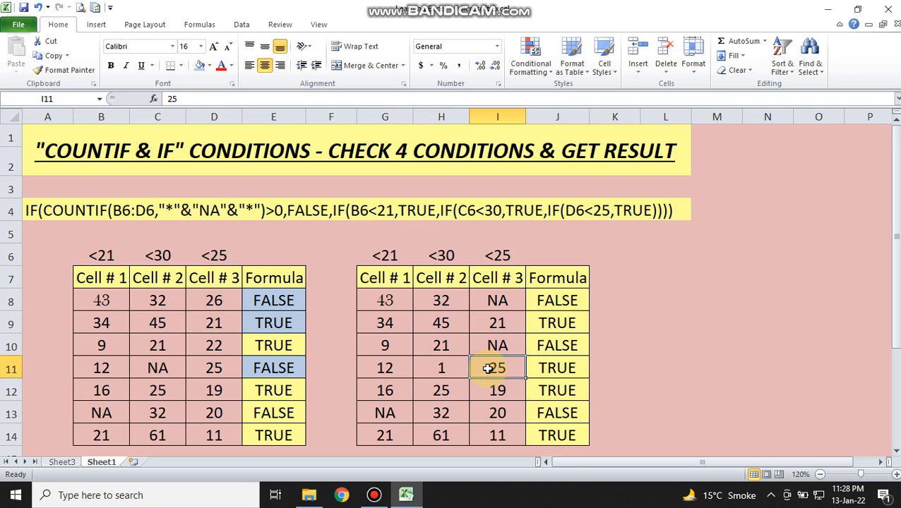